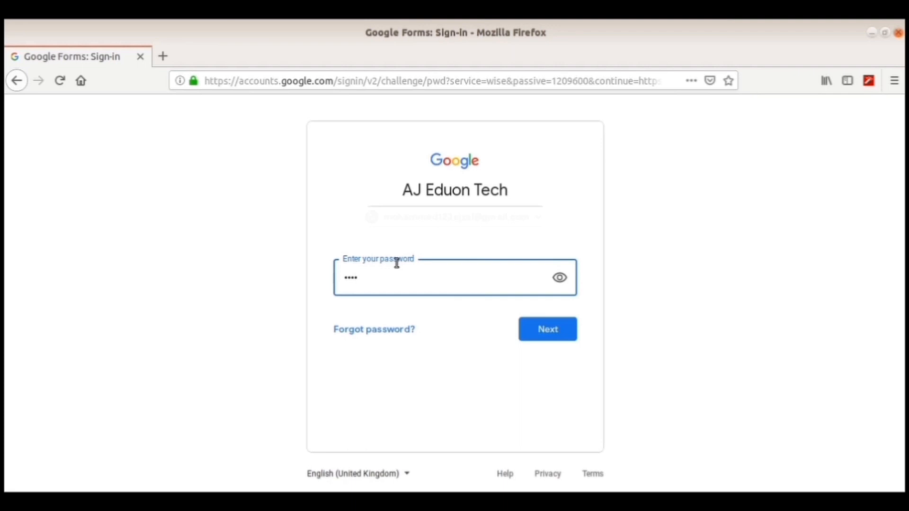
Sign in to Google Forms with the account password and open a blank form
text(*******)
key(Return)
click(264, 216)
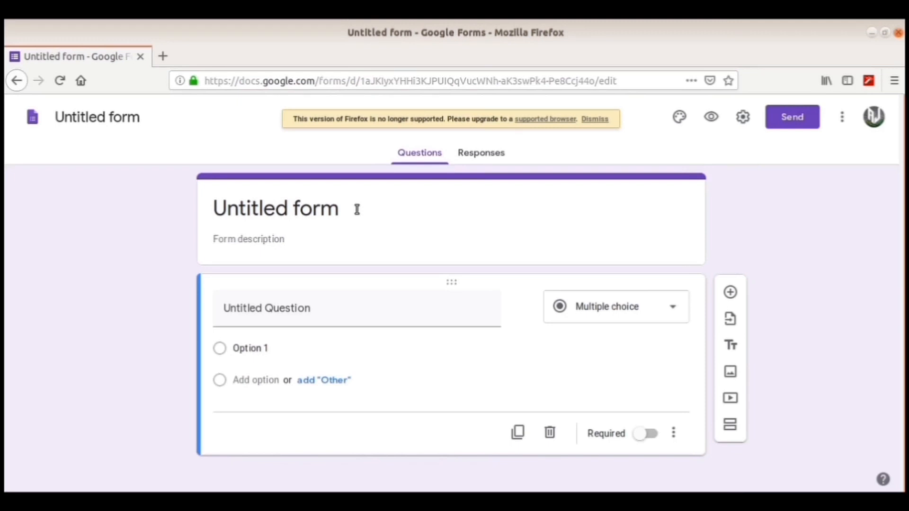
Open forms.google.com in a new browser tab, create a blank form and dismiss the unsupported-browser notice
click(163, 60)
text(fo)
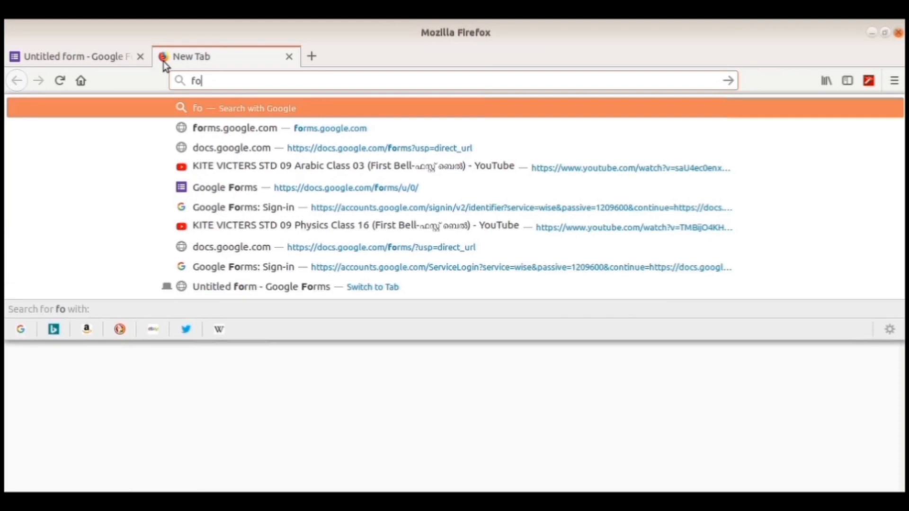
click(255, 128)
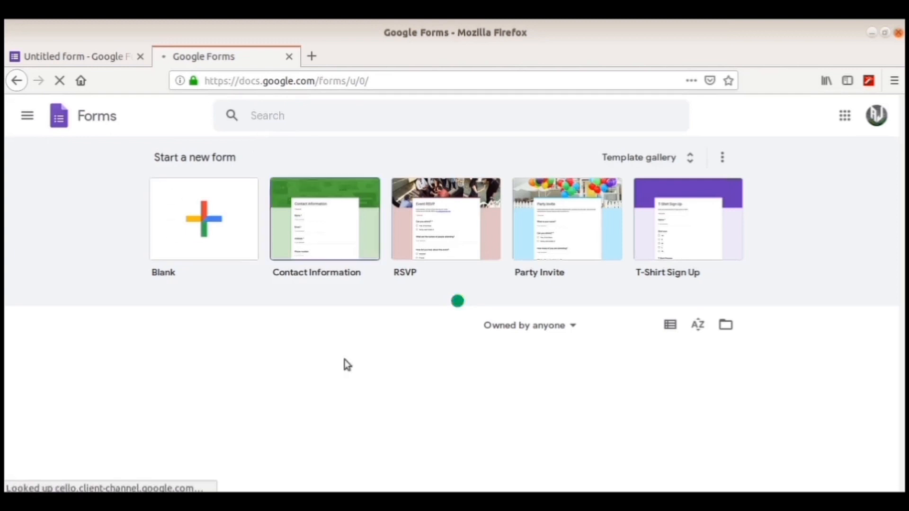
click(215, 217)
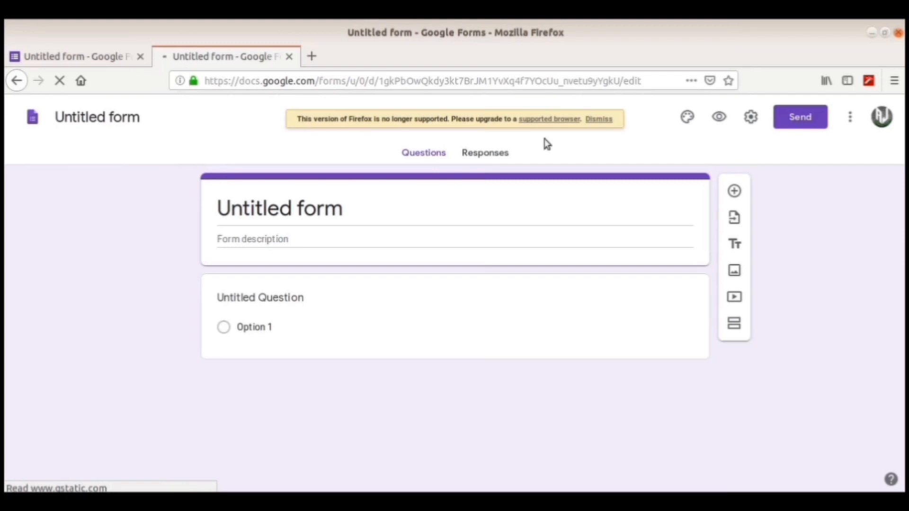
click(598, 120)
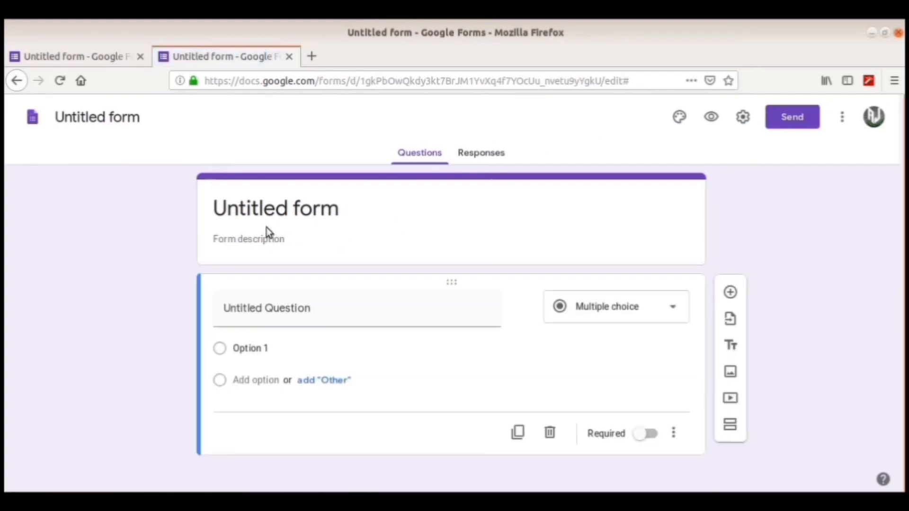
Replace the form's title with "AJ Eduon Tech Quiz"
click(357, 217)
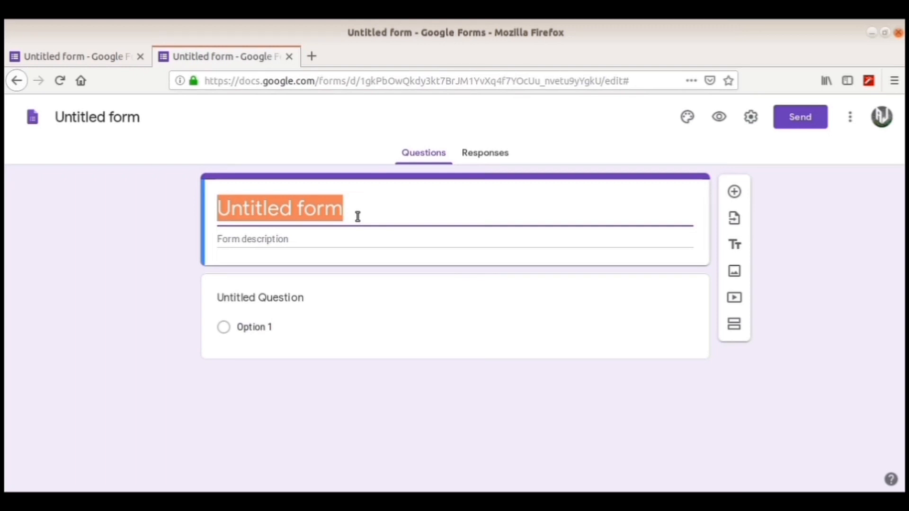
text(A)
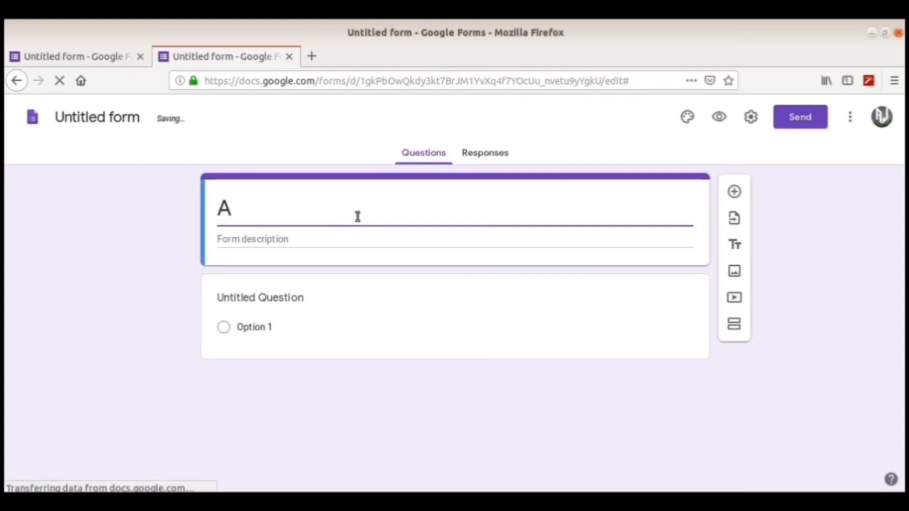
text(J)
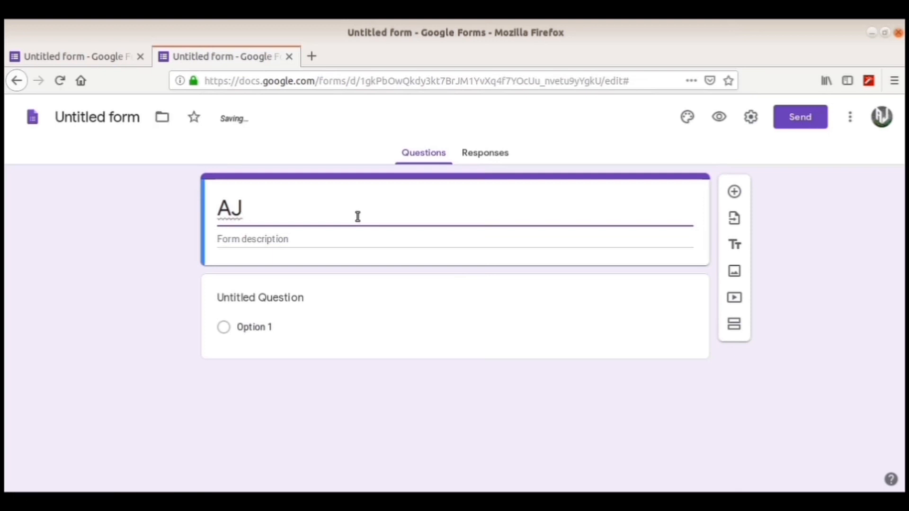
text( Eduo)
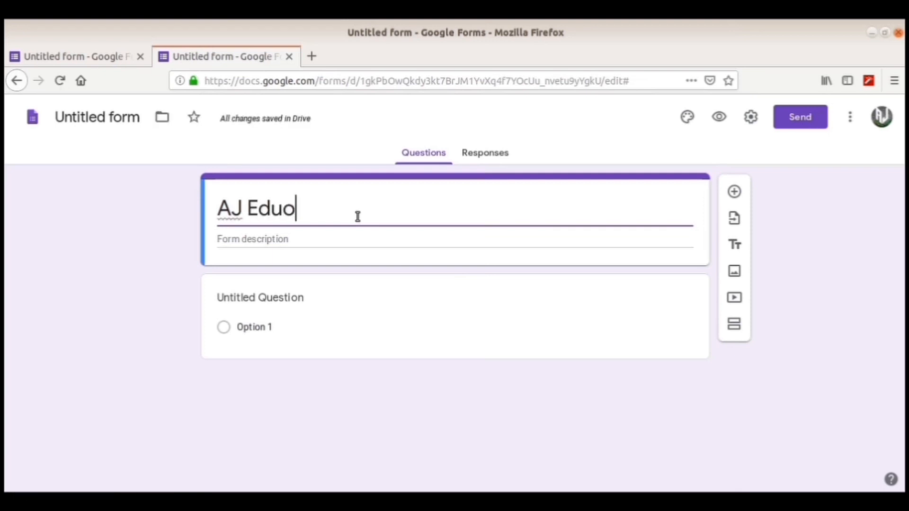
text(n Tech)
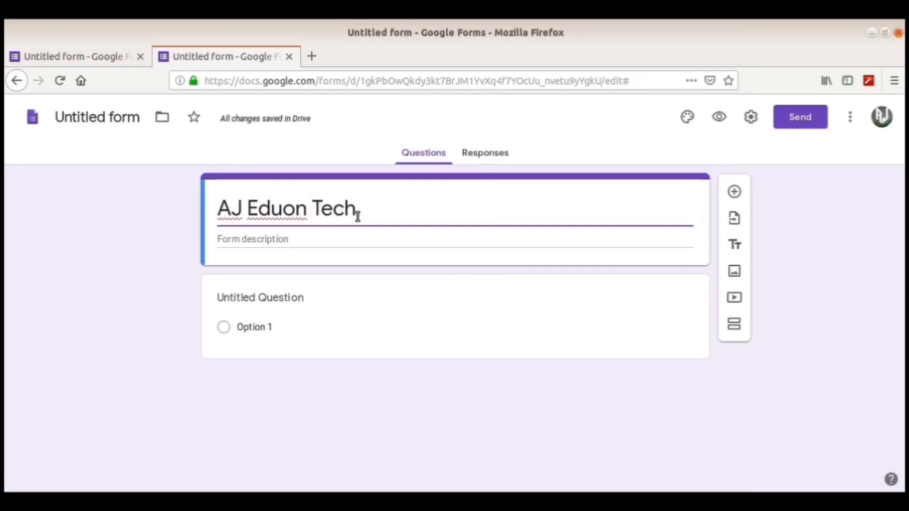
text( Quiz)
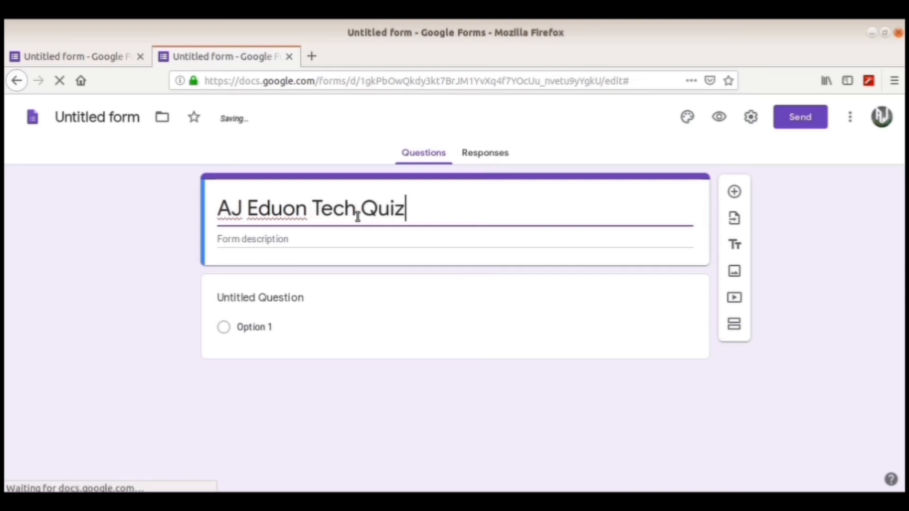
Enter the author's full name as the form description below the title
click(314, 232)
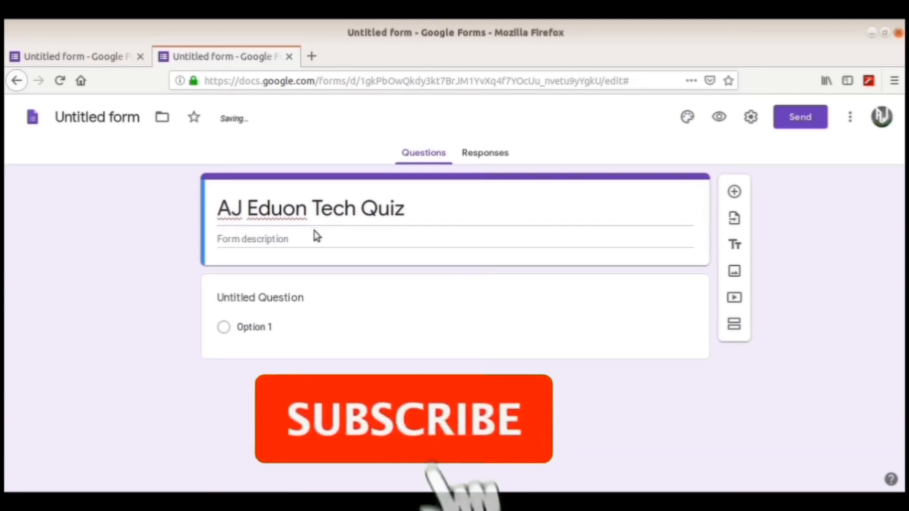
click(310, 237)
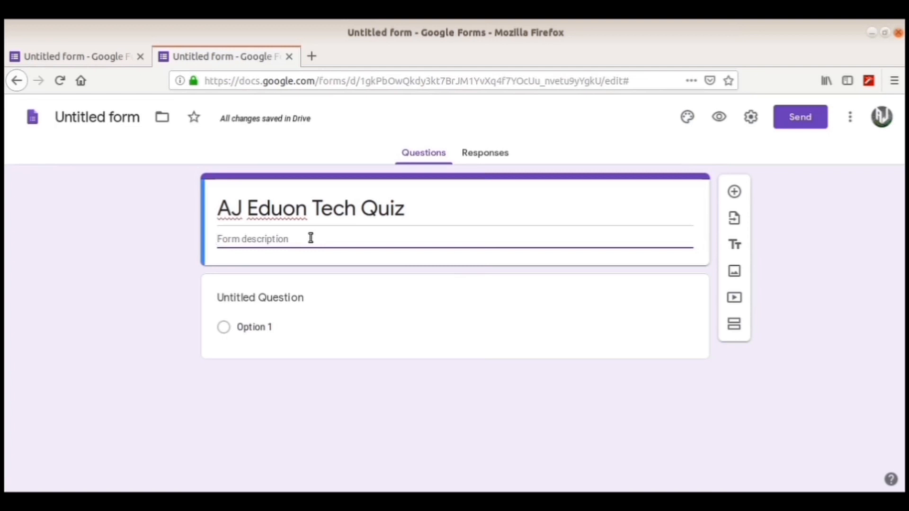
text(Mohammed Ajzal)
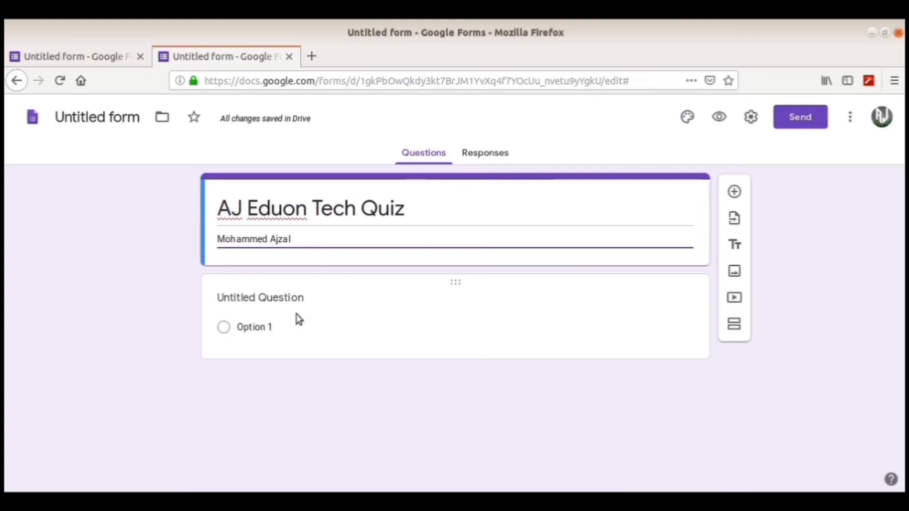
Make the first question a required Short answer question titled "Name"
click(305, 300)
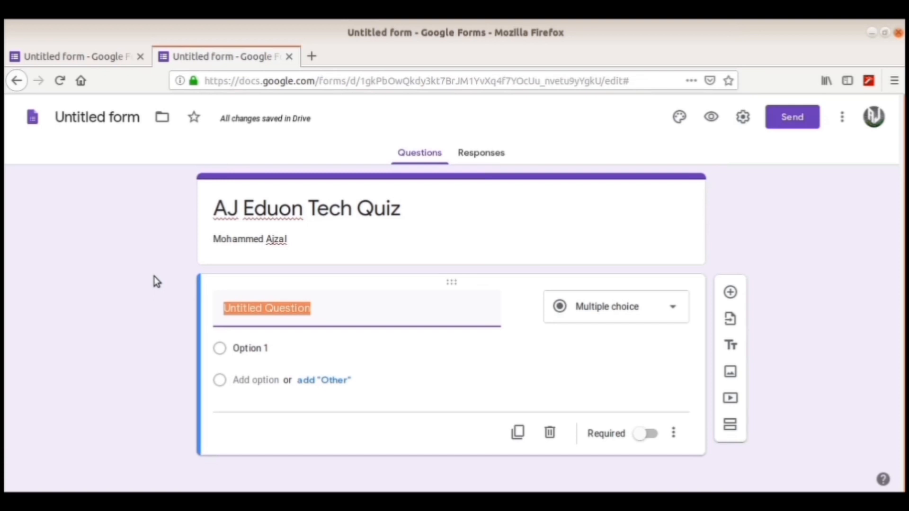
text(Name)
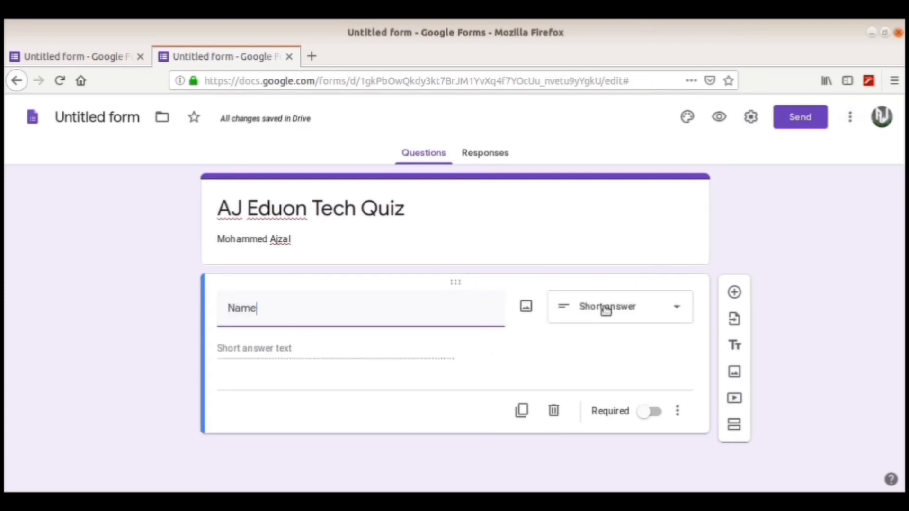
click(660, 308)
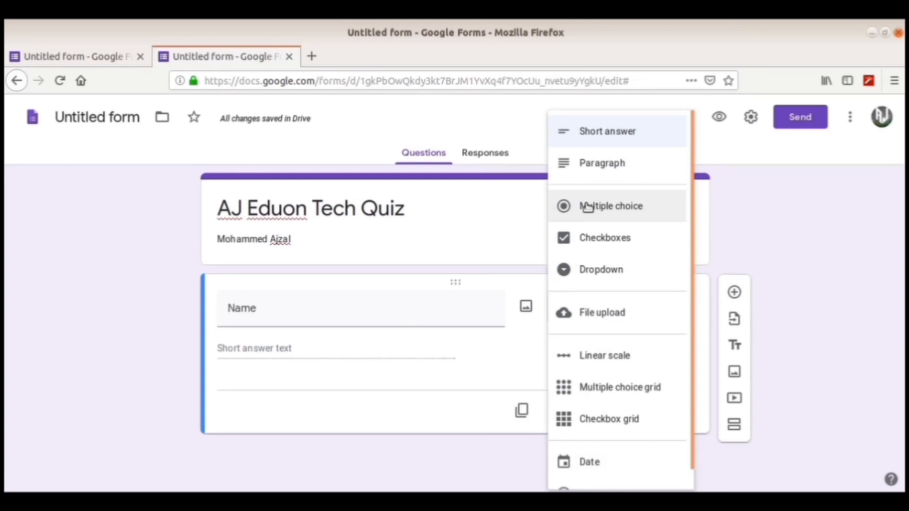
click(588, 145)
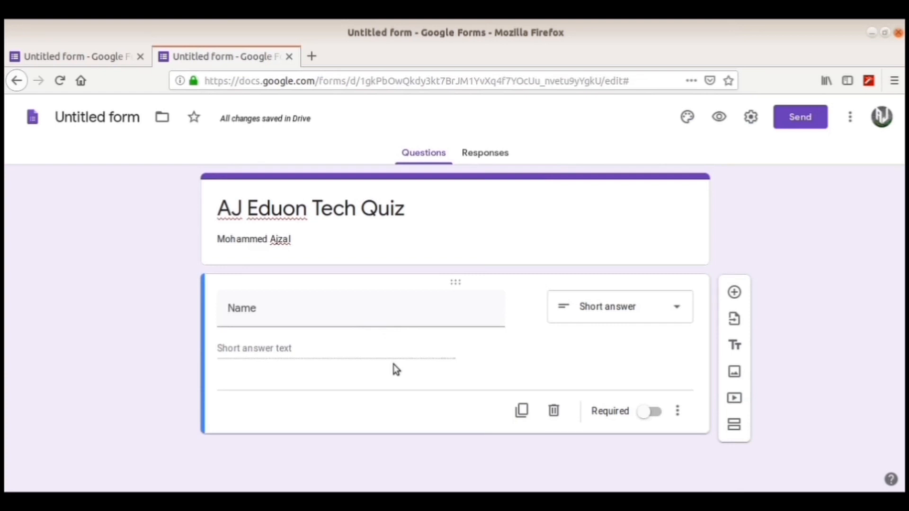
click(655, 416)
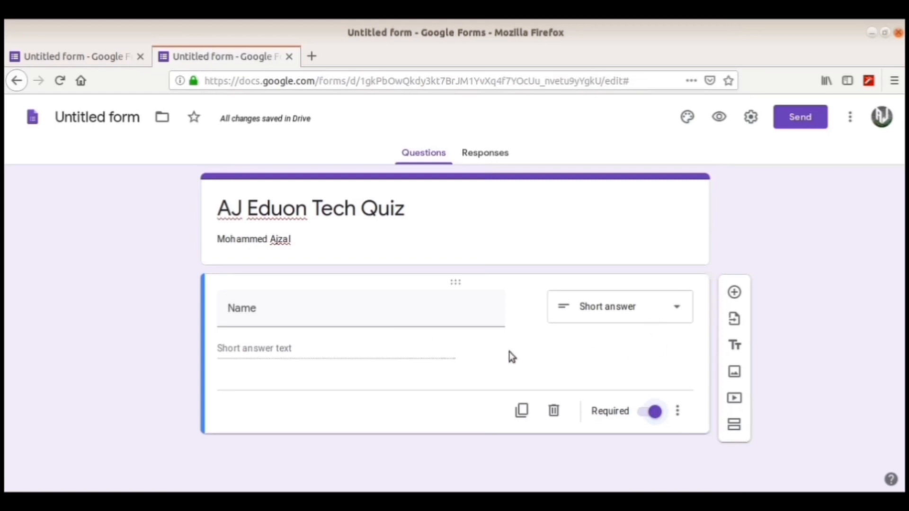
Add a second question and title it "ക്ലാസ്" using the Malayalam input language
click(734, 292)
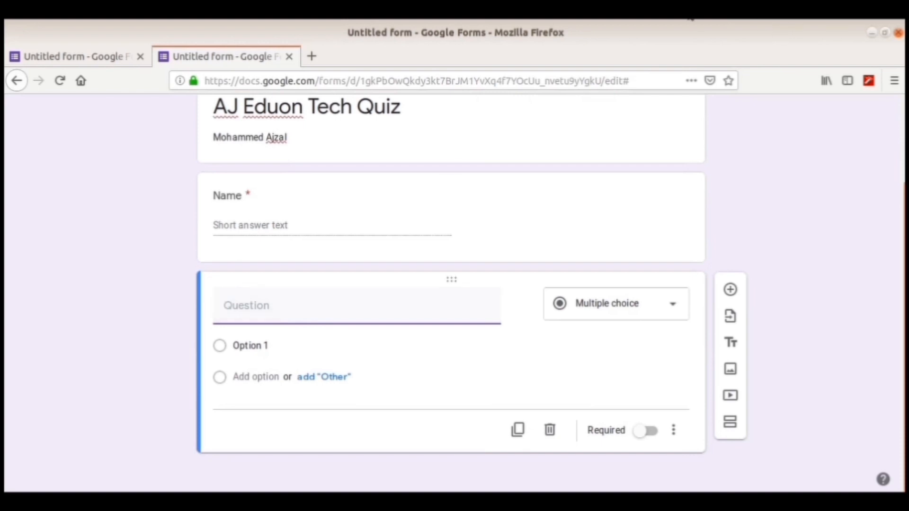
click(694, 20)
click(699, 43)
text(ക്)
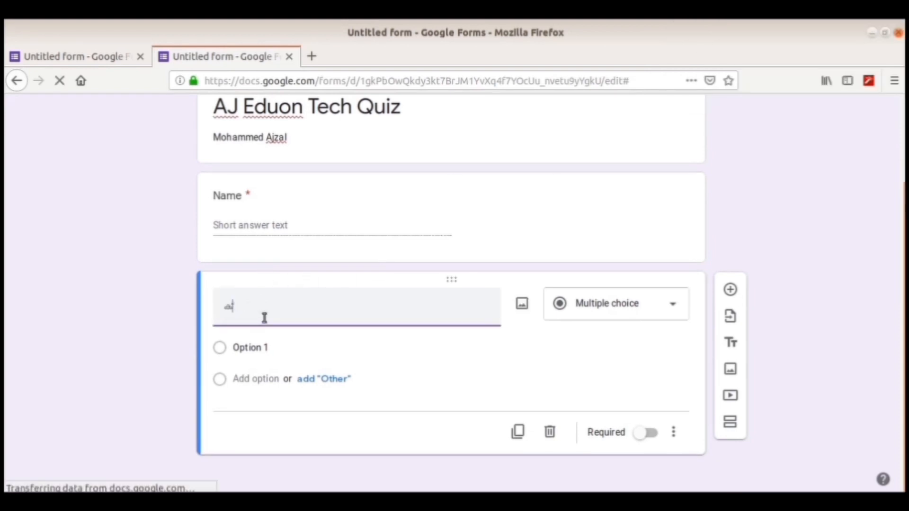
text(ല)
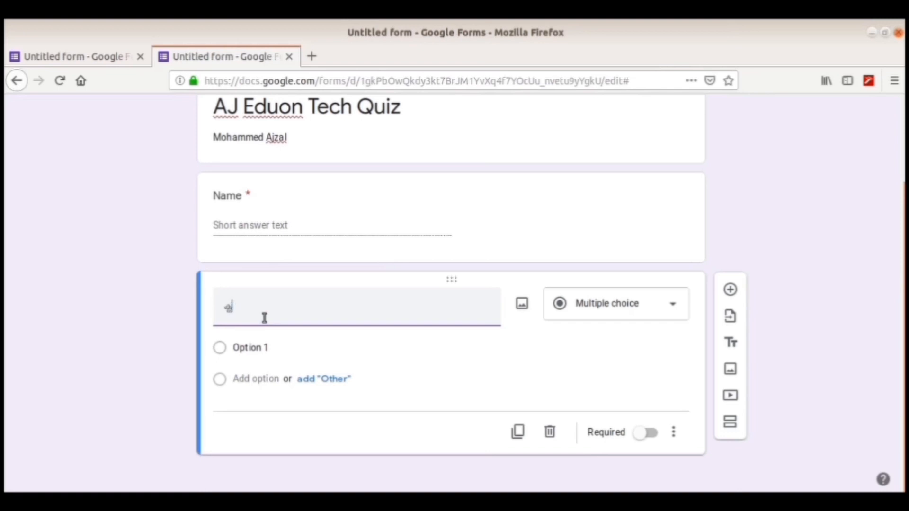
text(ാസ്)
Switch the input language to English (India, with rupee) and give the "ക്ലാസ്" question the options 1, 2 and 3
click(298, 348)
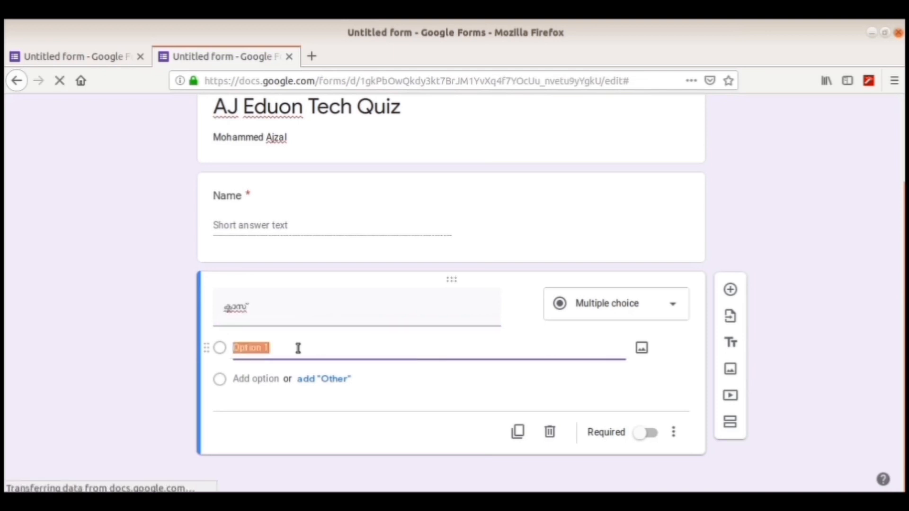
click(791, 22)
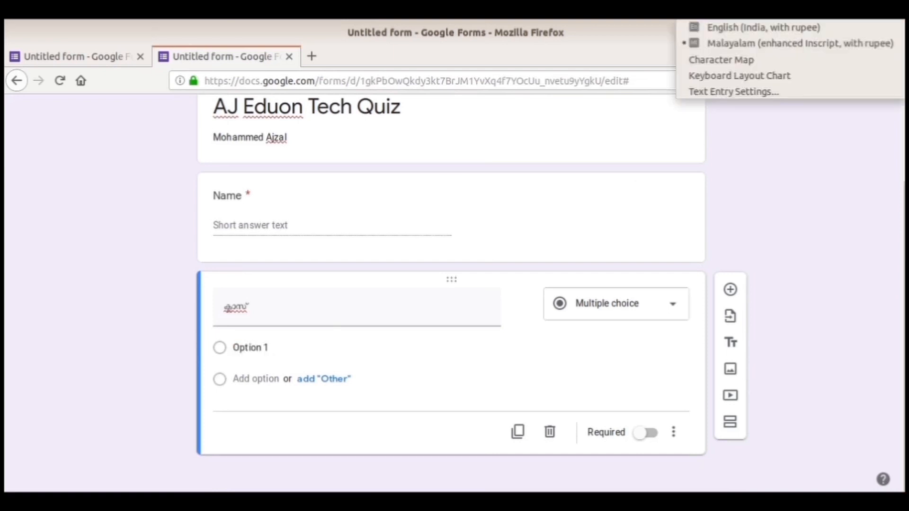
click(739, 23)
text(1)
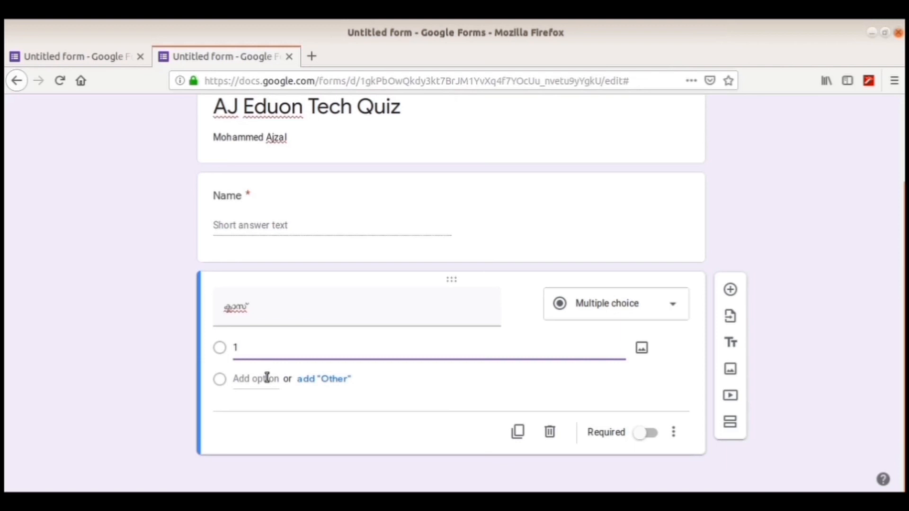
click(267, 377)
text(2)
click(242, 415)
text(3)
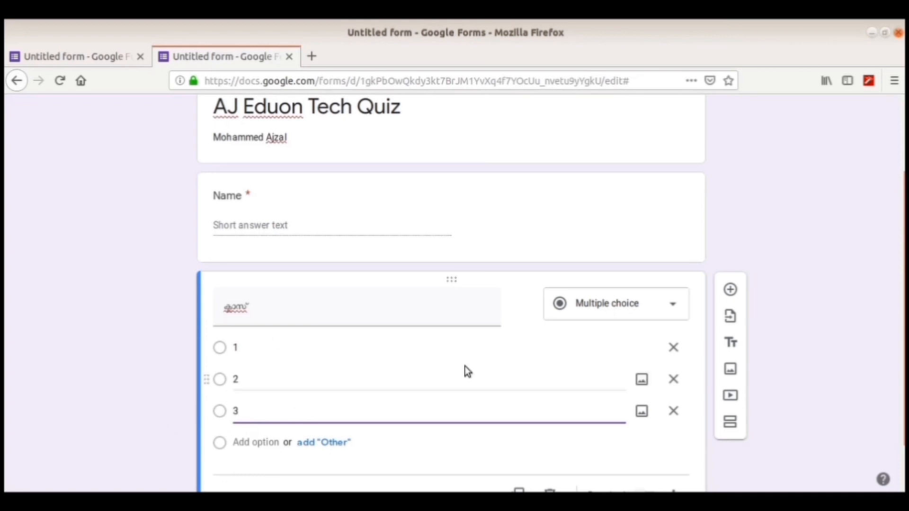
Set the "ക്ലാസ്" question's type to Multiple choice and make it required
click(631, 314)
click(621, 213)
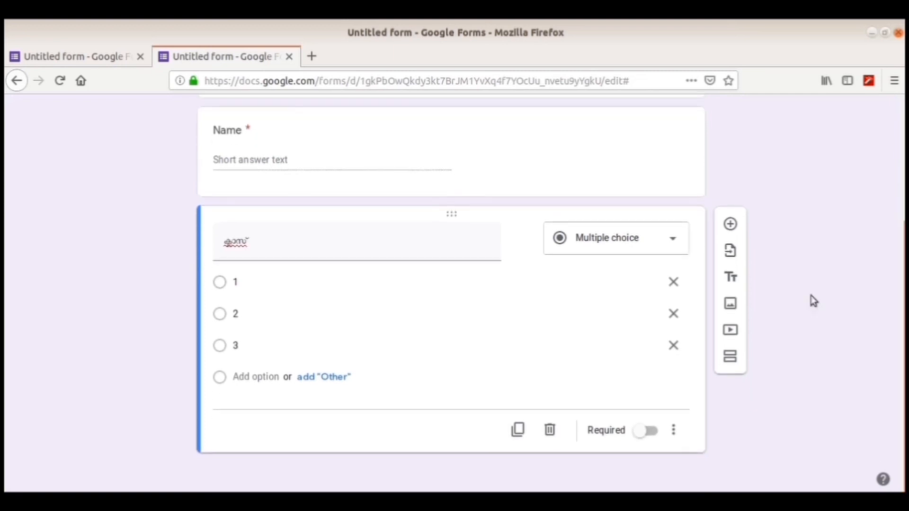
click(652, 431)
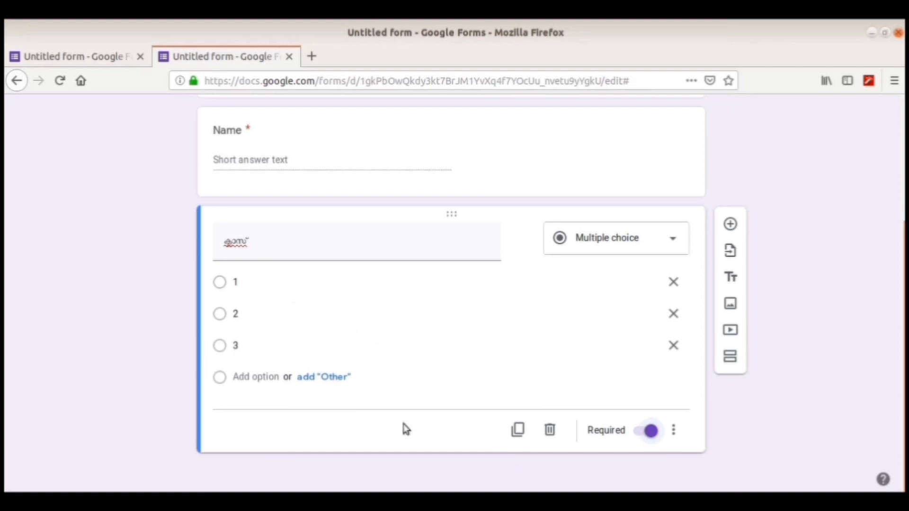
Add a third question reading "Who is the father of our nation ?"
click(731, 225)
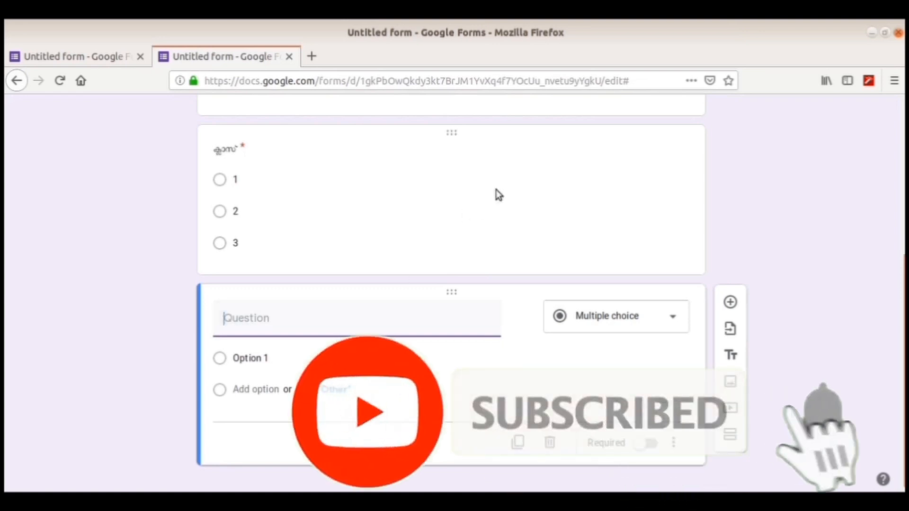
text(Who is)
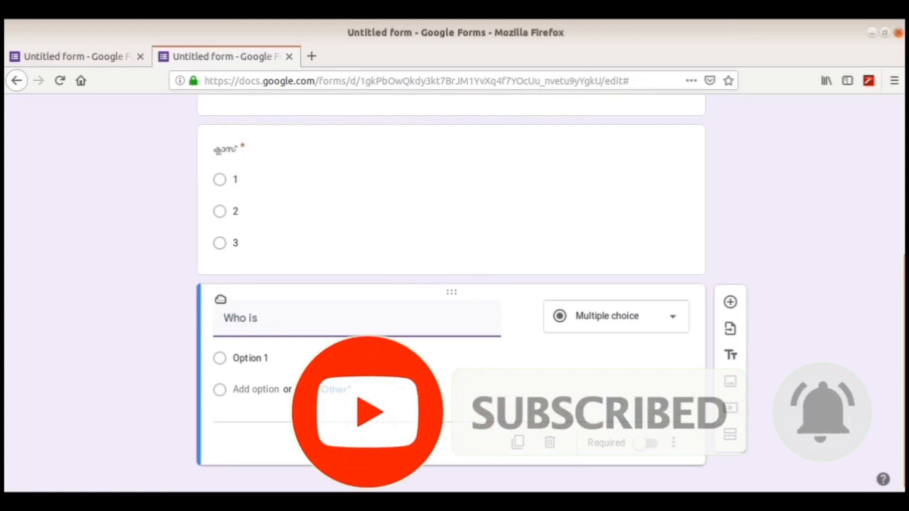
text( thefa)
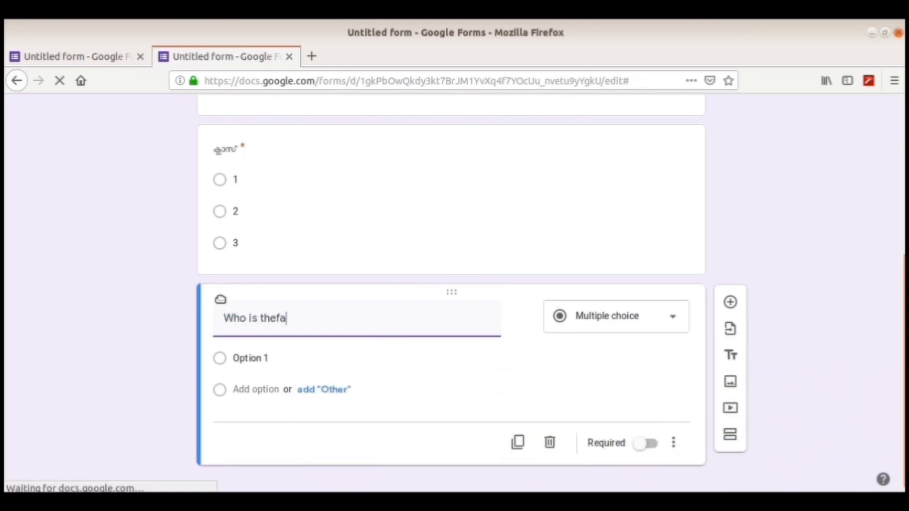
text(ther)
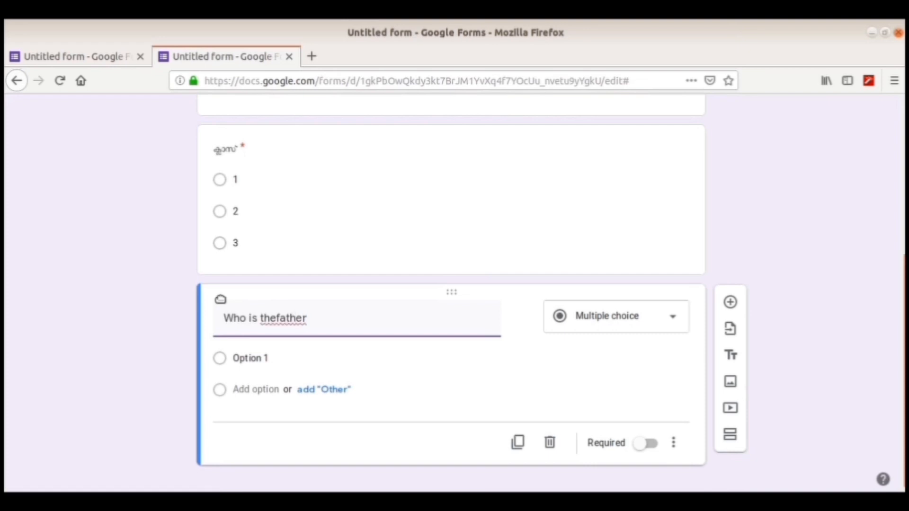
text( of our nation)
click(278, 318)
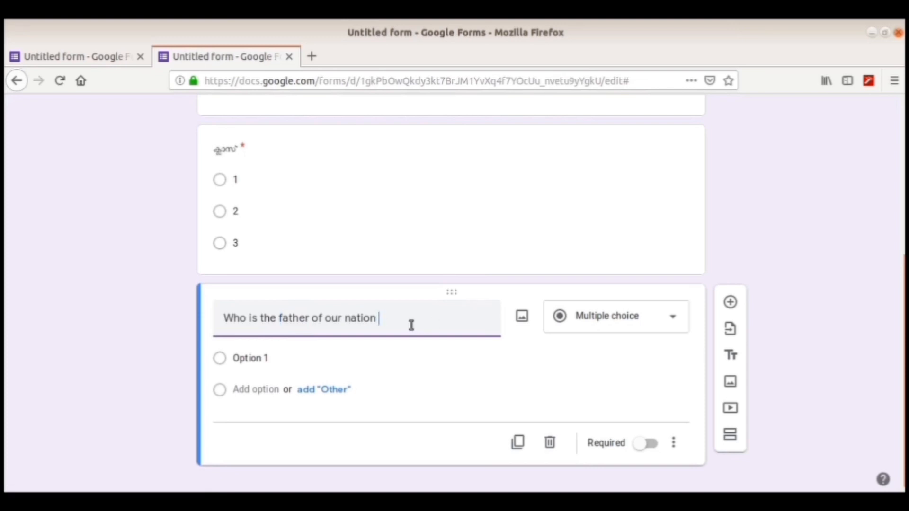
text(?)
Set the "Who is the father of our nation ?" question to Multiple choice with the options Gandhi and Nehru
click(607, 327)
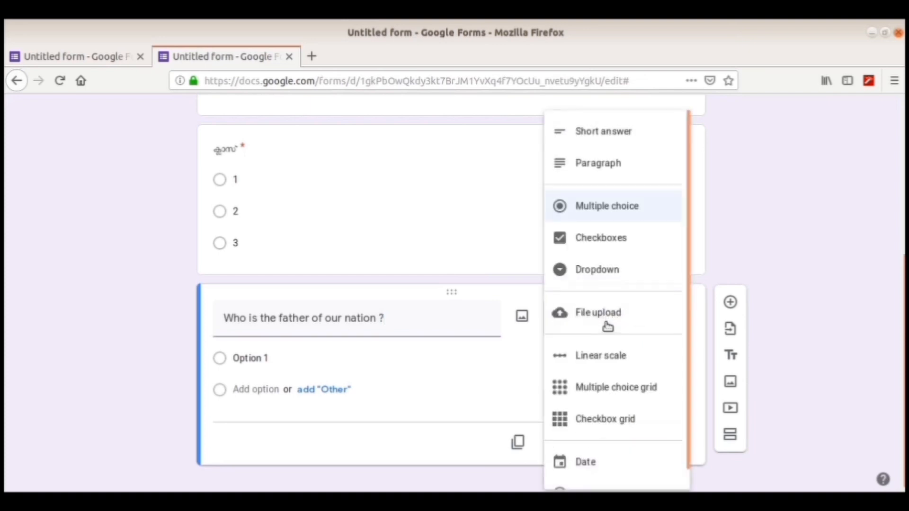
click(613, 211)
click(305, 361)
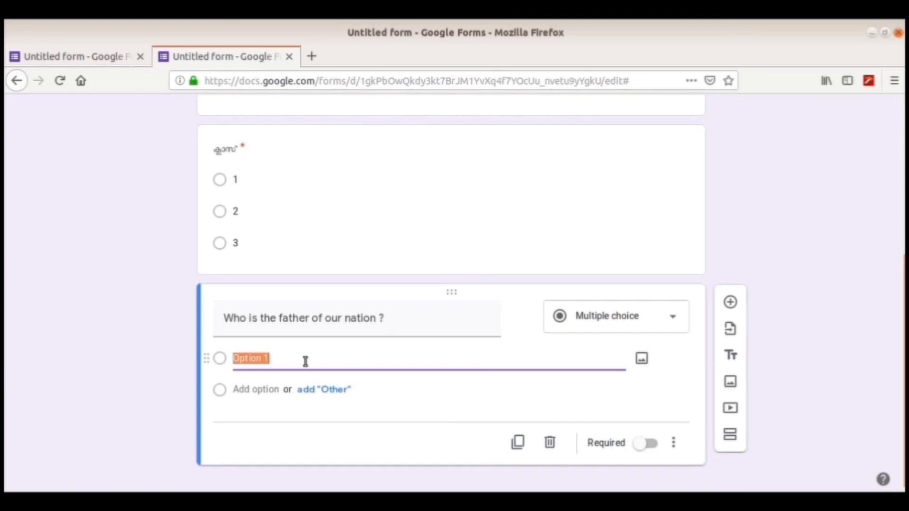
text(Ga)
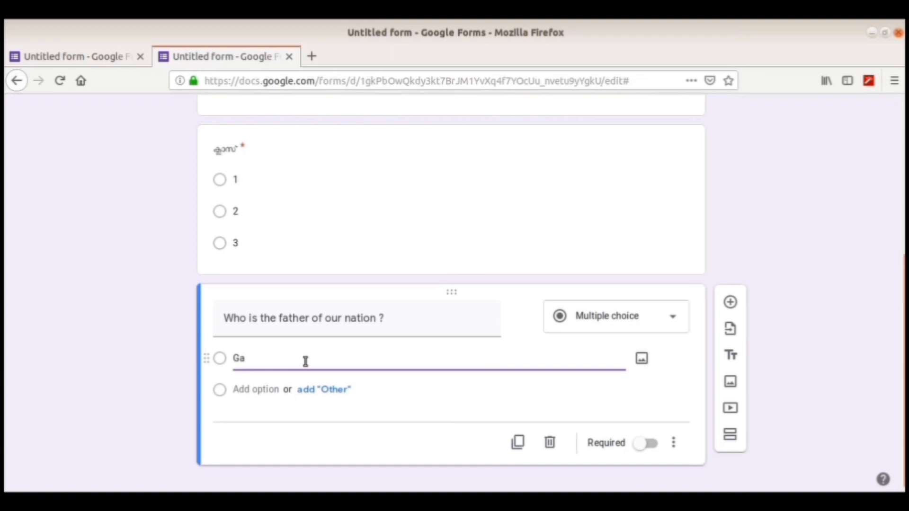
text(ndhu)
click(254, 390)
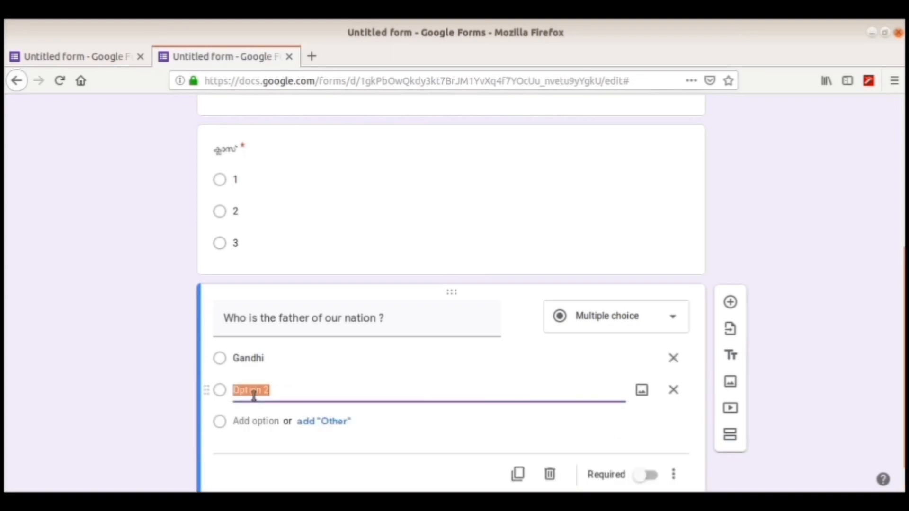
text(Nehru)
Discard the extra third option and make the "Who is the father of our nation ?" question required
click(262, 419)
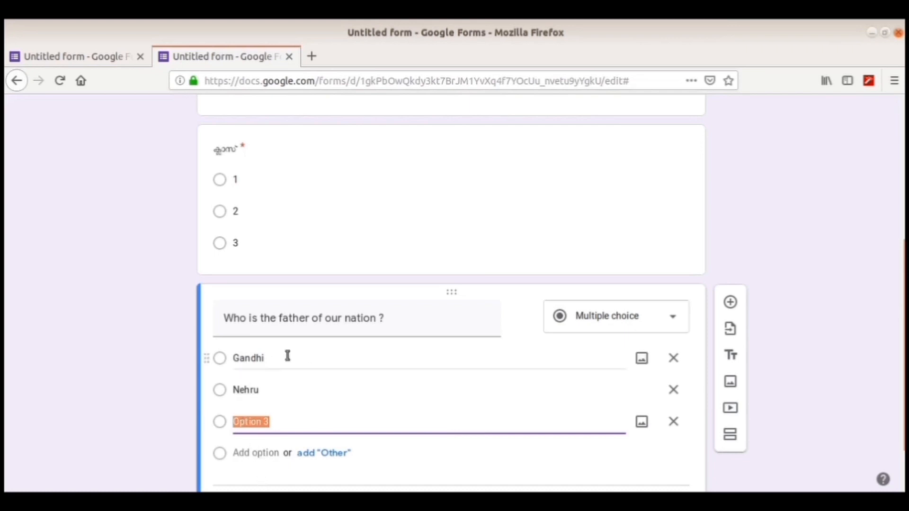
click(671, 421)
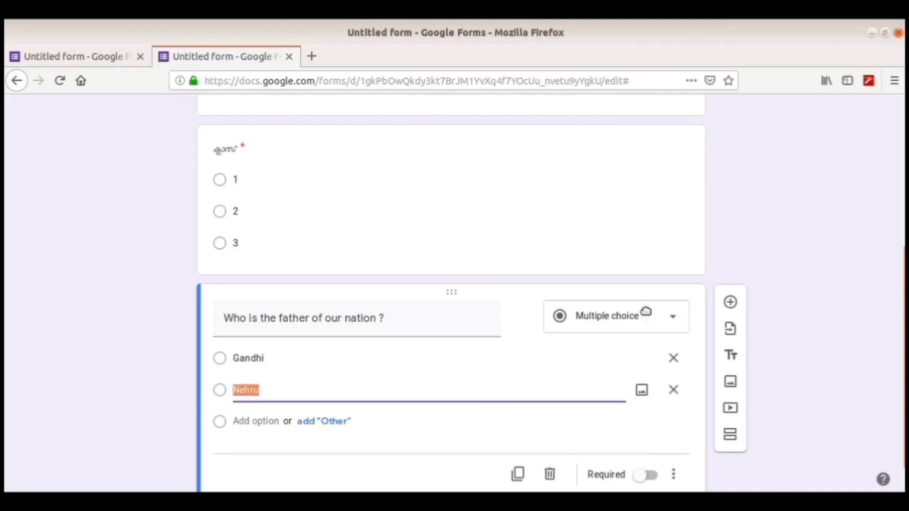
click(656, 475)
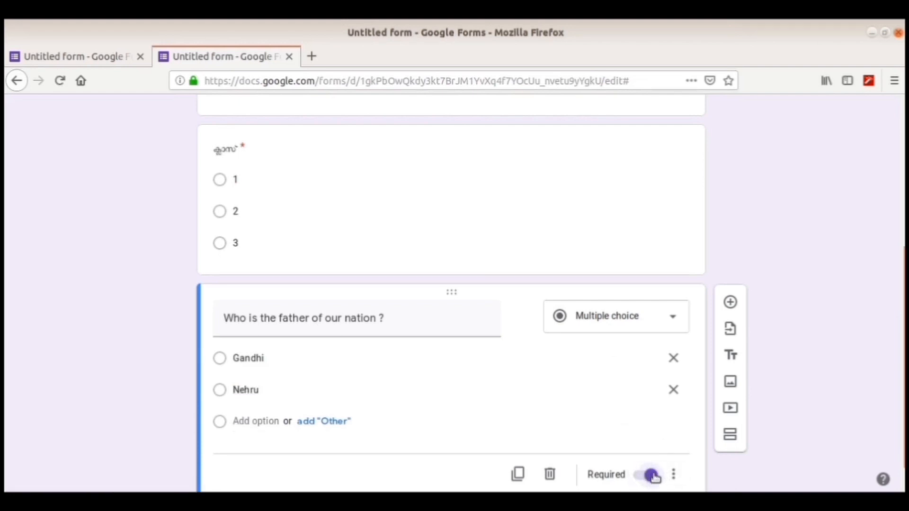
Add a fourth question reading "Who is our first prime minister ?"
drag(903, 360, 902, 386)
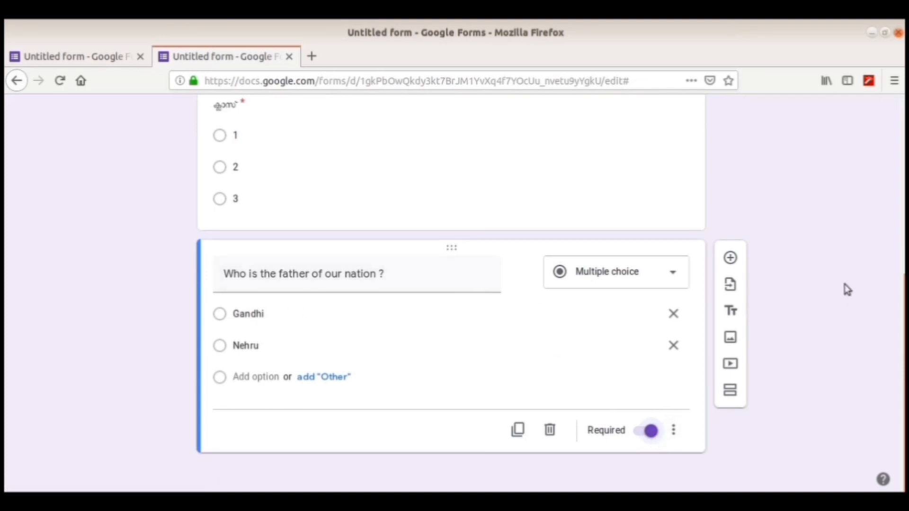
click(730, 258)
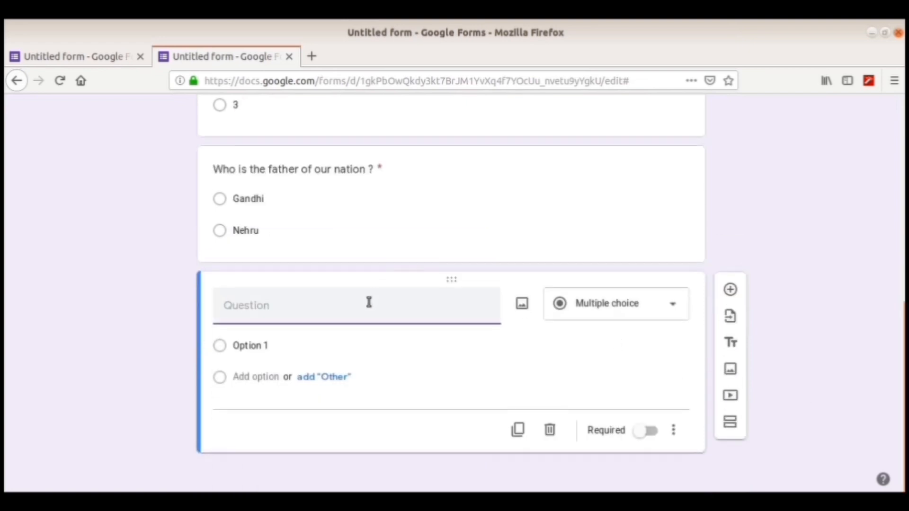
text(Who is our first)
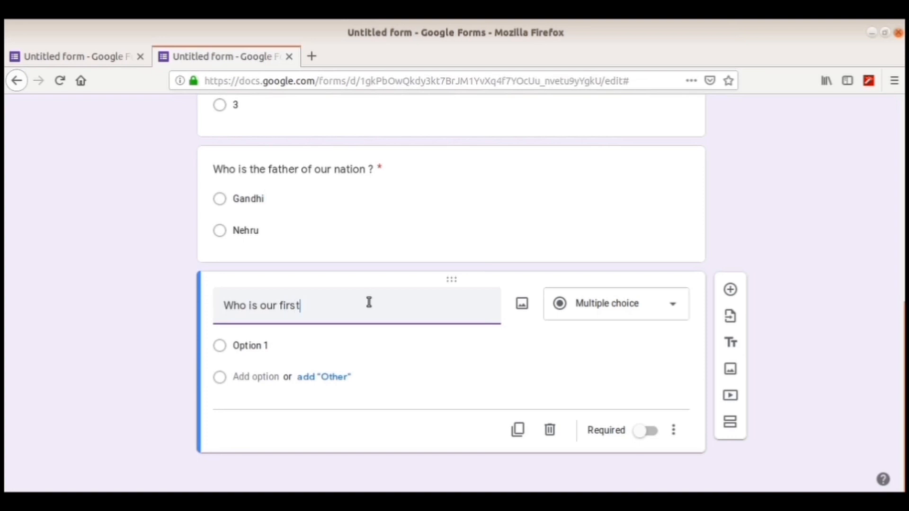
text( prime minister ?)
Give the "Who is our first prime minister ?" question the options Gandhi and Nehru
click(284, 345)
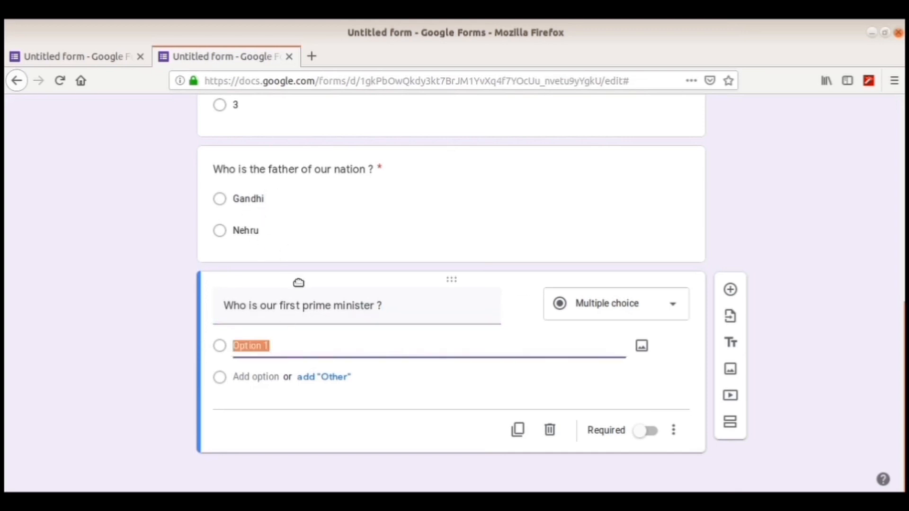
text(Gan)
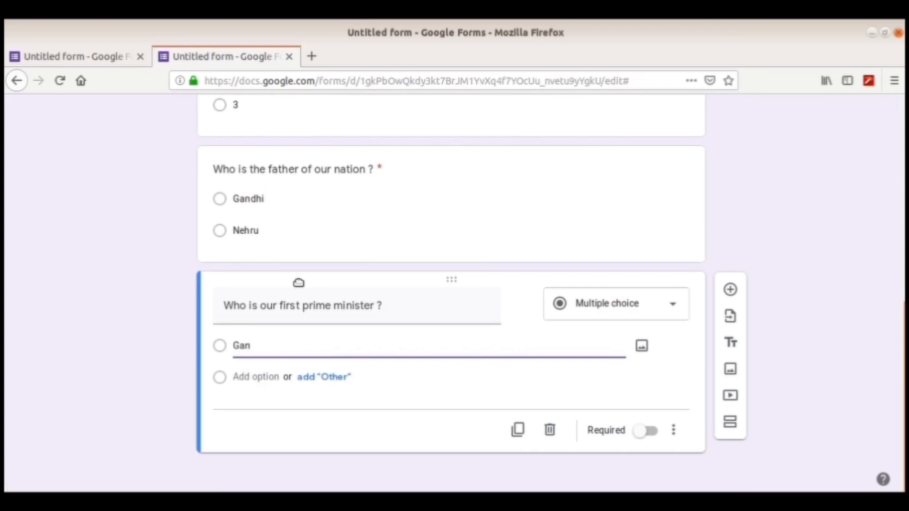
text(dhi)
click(262, 377)
text(Nehru)
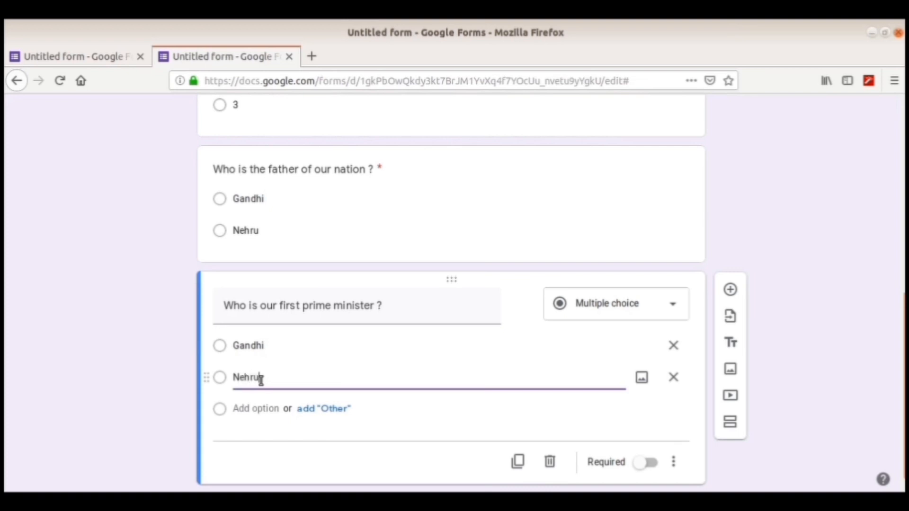
Remove the surplus third option from the prime minister question and make the question required
click(269, 409)
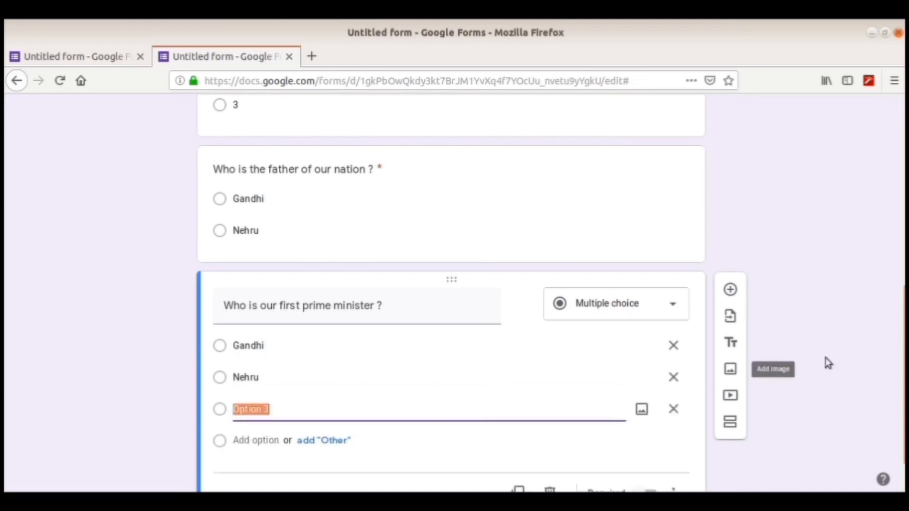
scroll(744, 386, down, 2)
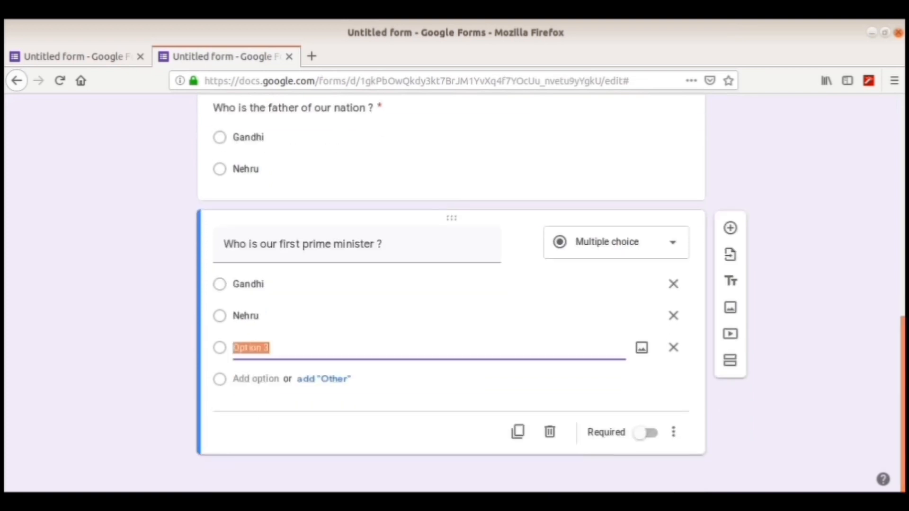
click(674, 347)
click(651, 429)
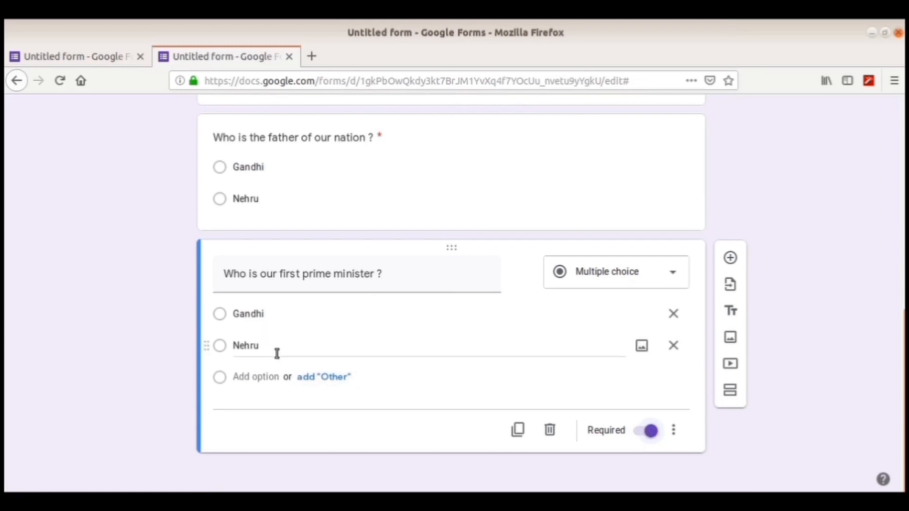
Turn on shuffled option order for the "Who is our first prime minister ?" question
click(676, 432)
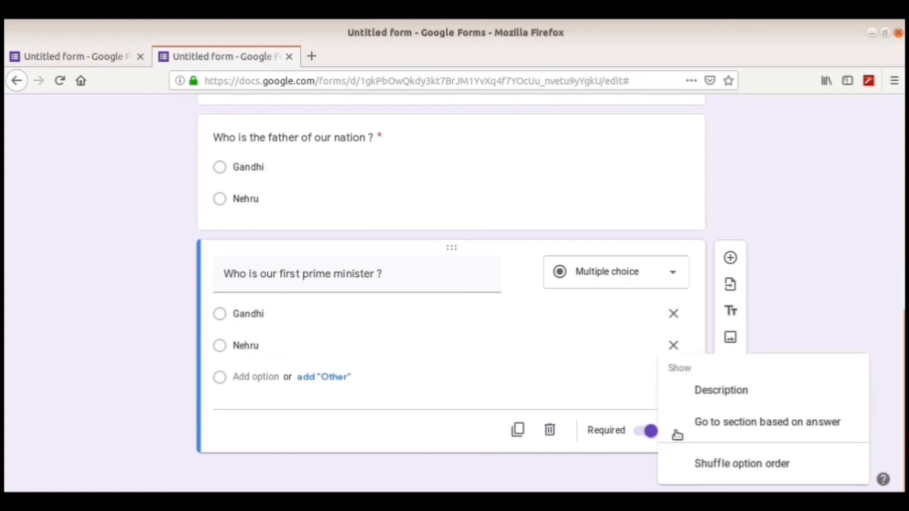
click(894, 271)
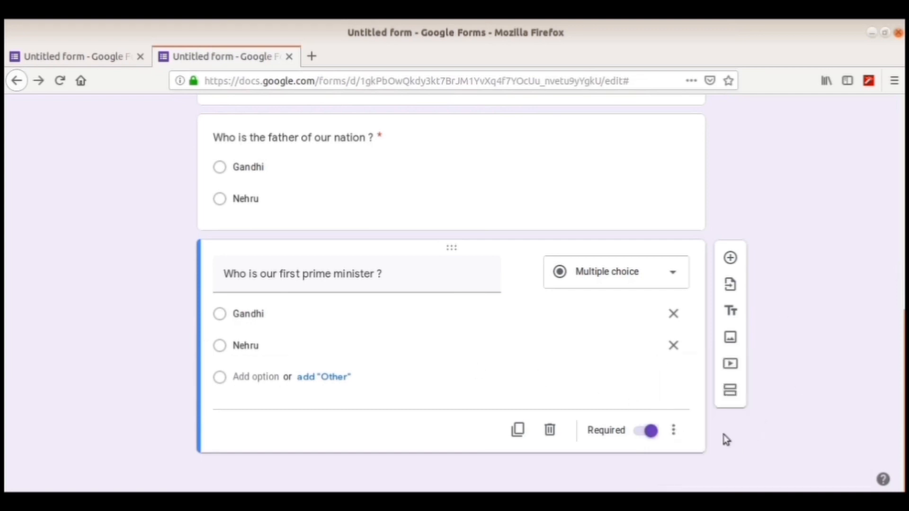
click(673, 431)
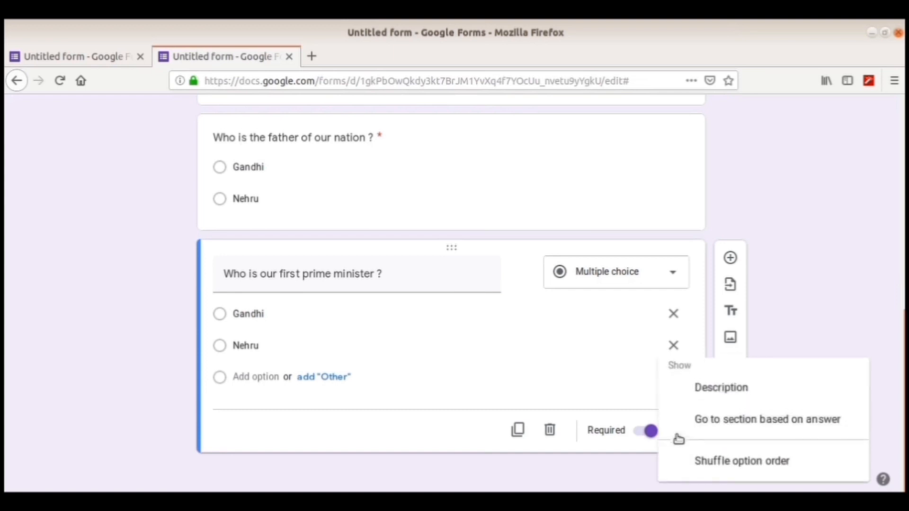
click(734, 470)
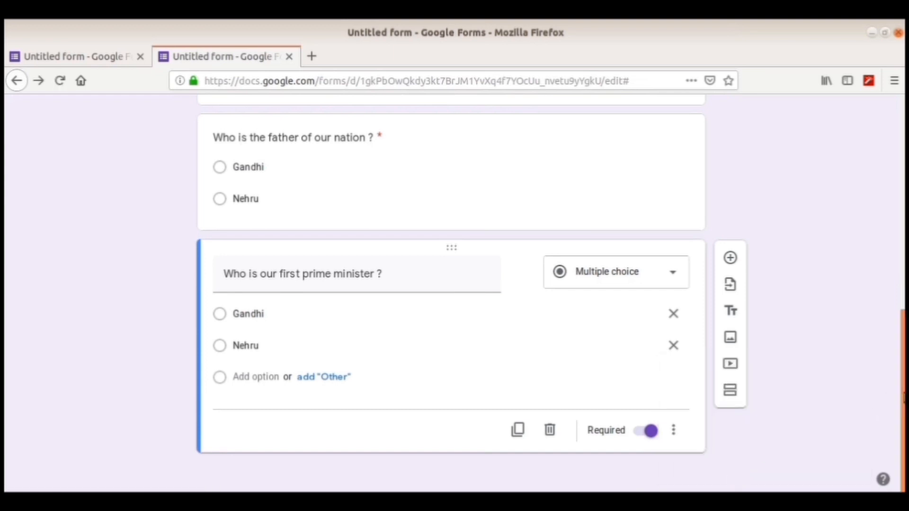
Turn on shuffled option order for the "Who is the father of our nation ?" question
click(598, 254)
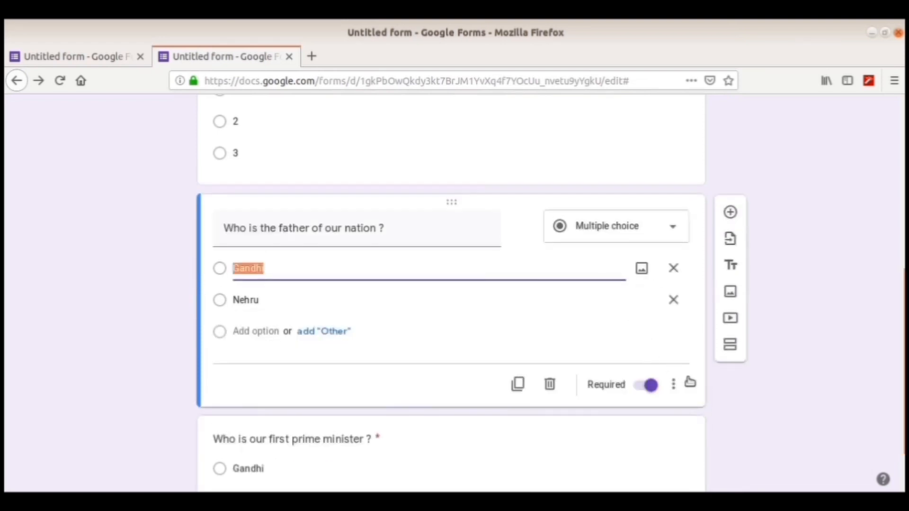
click(672, 384)
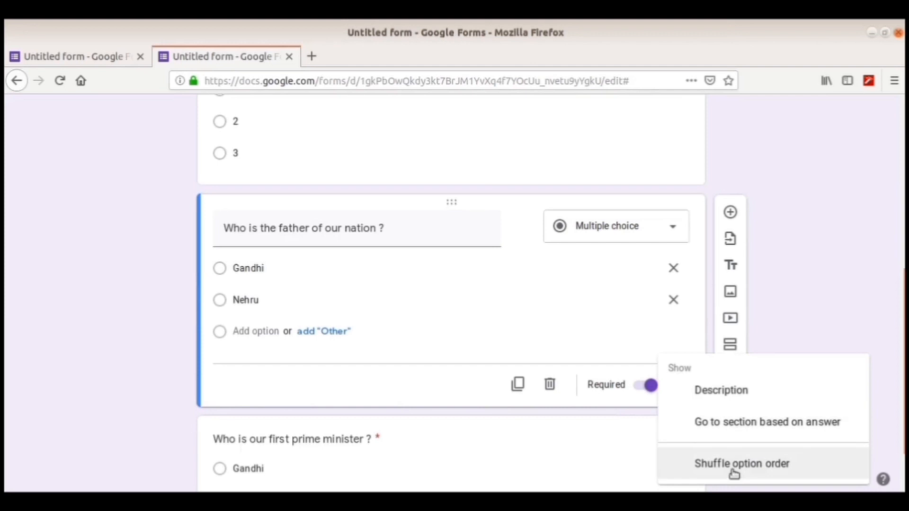
click(733, 473)
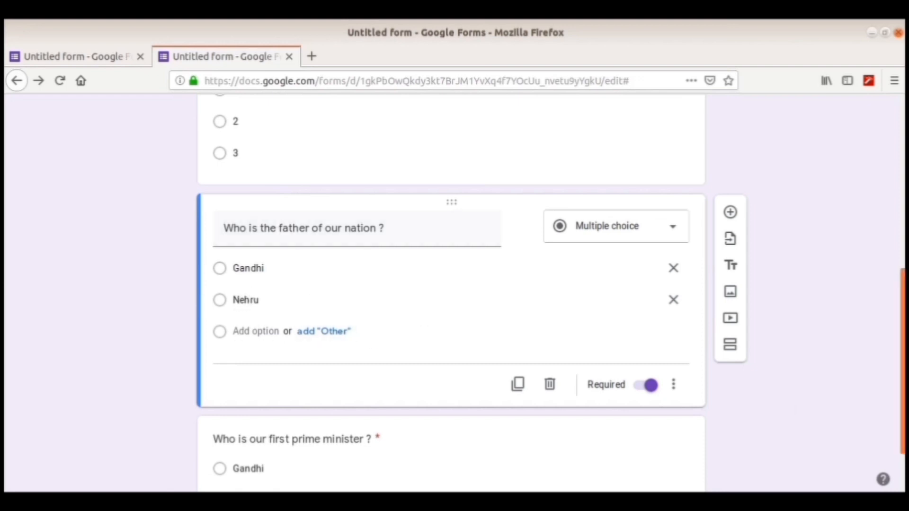
Make the form a quiz in its settings and save the change
scroll(875, 226, up, 7)
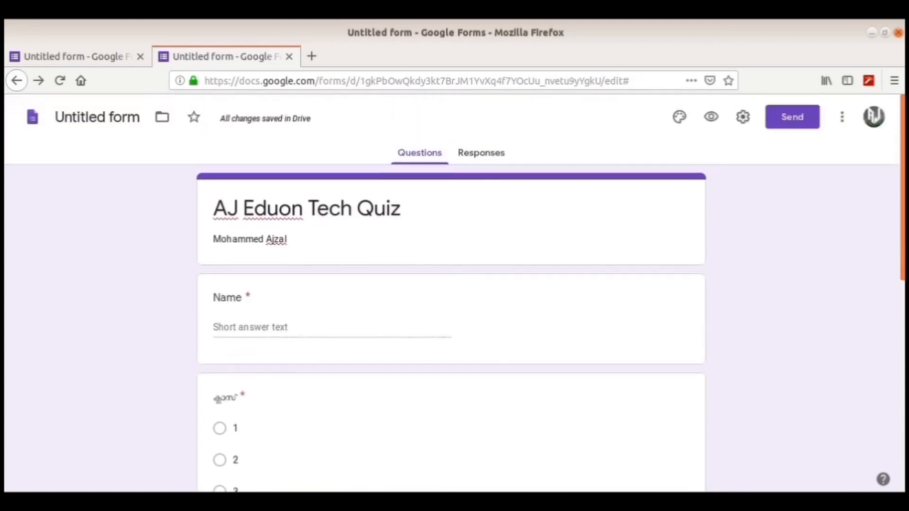
click(743, 117)
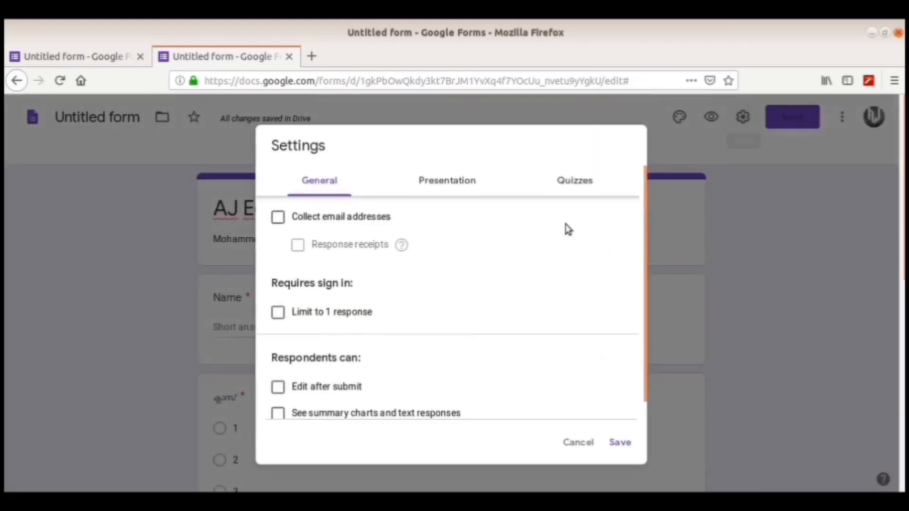
click(586, 180)
click(289, 215)
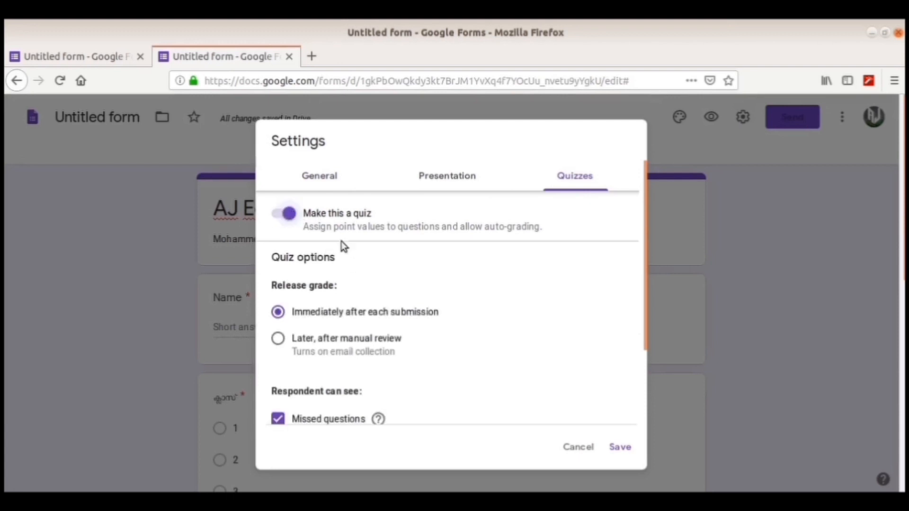
click(620, 447)
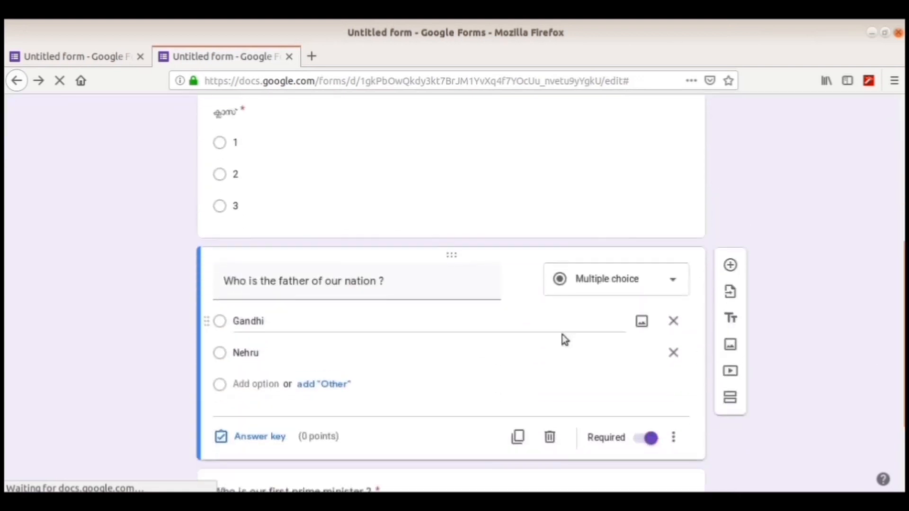
Set Gandhi as the correct answer to the "Who is the father of our nation ?" question, worth 10 points
click(278, 443)
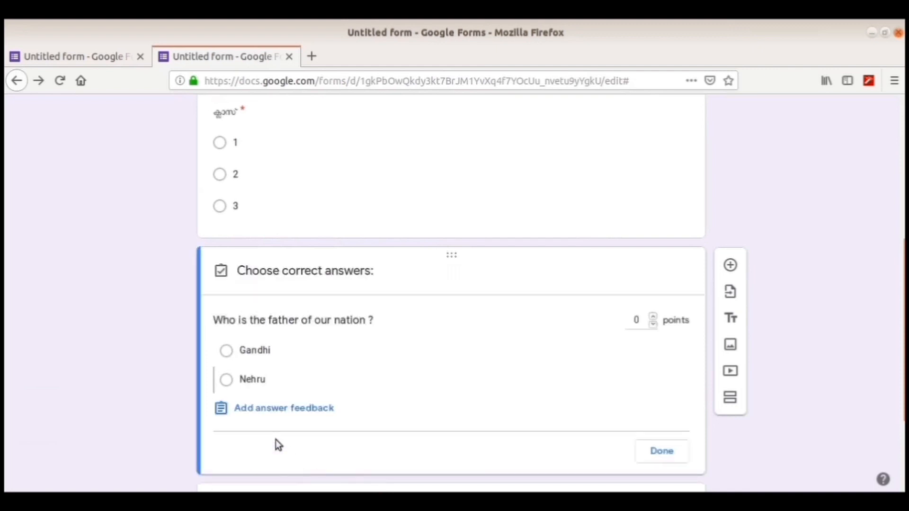
click(226, 350)
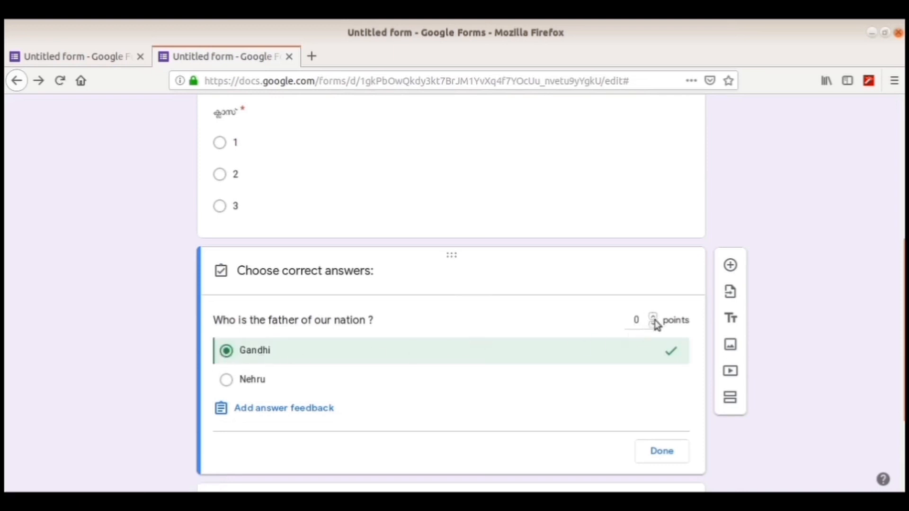
click(637, 320)
text(10)
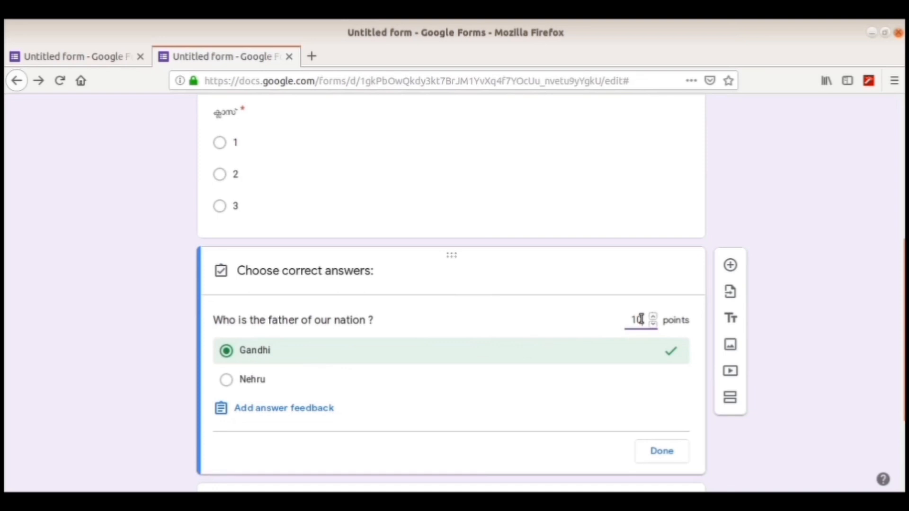
Add the feedback "Good" for correct answers to the father of our nation question and save it
click(284, 412)
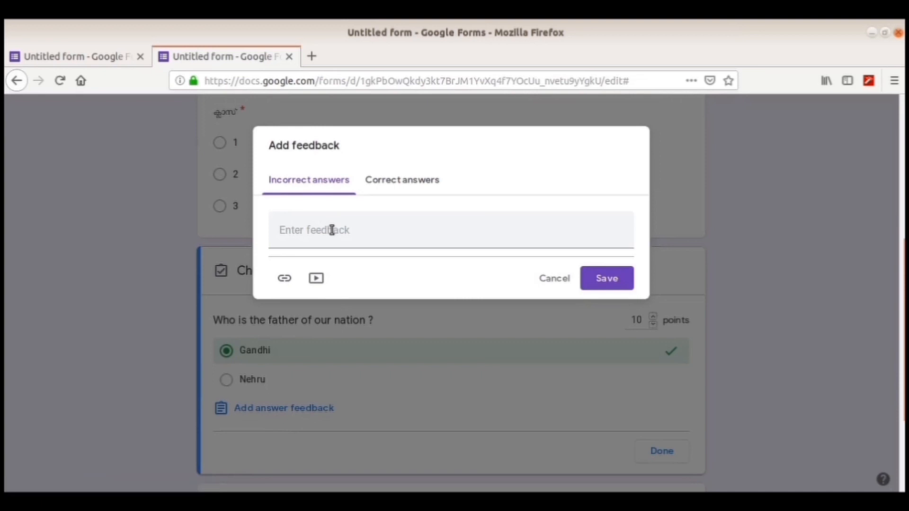
click(395, 179)
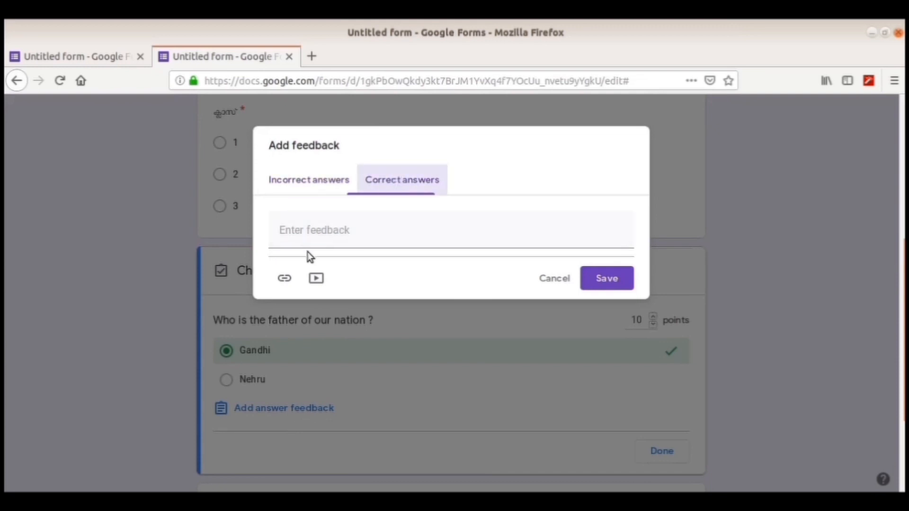
click(305, 227)
text(Good)
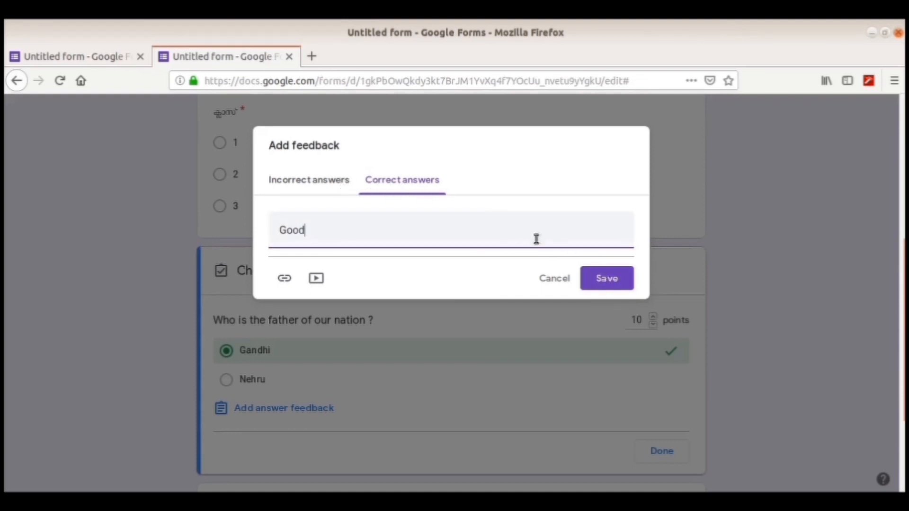
click(596, 278)
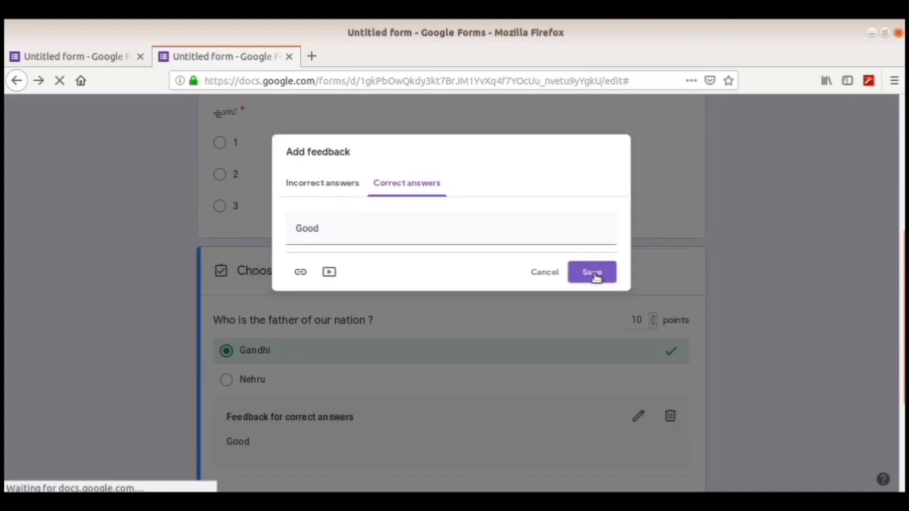
scroll(738, 352, down, 3)
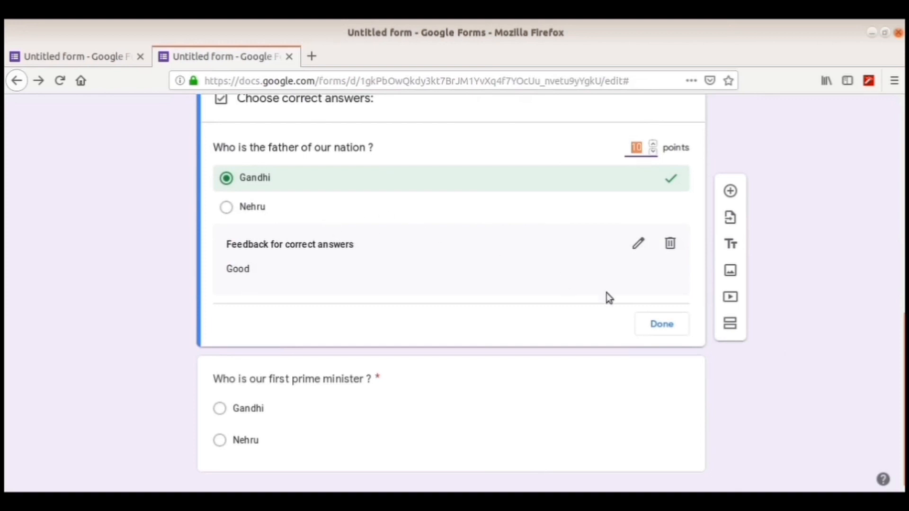
Finish the father of our nation answer key and set Nehru as correct for "Who is our first prime minister ?", worth 10 points
click(666, 322)
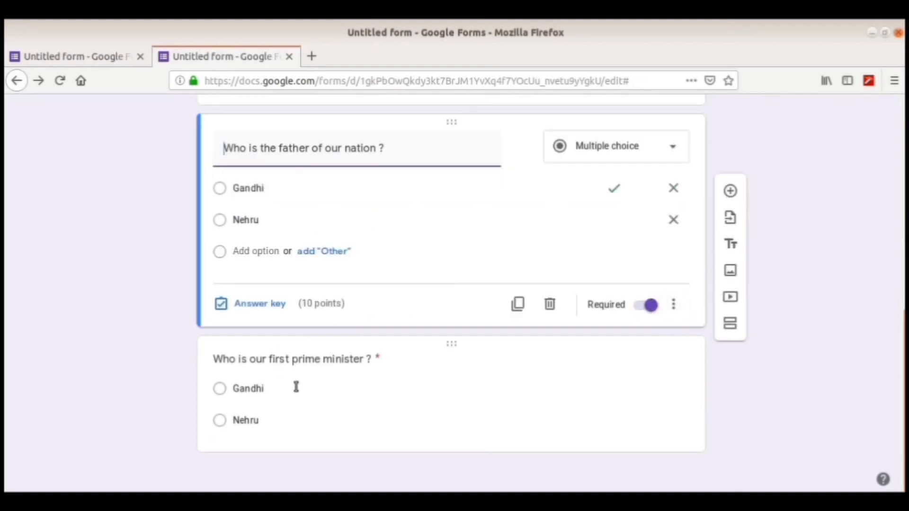
click(330, 386)
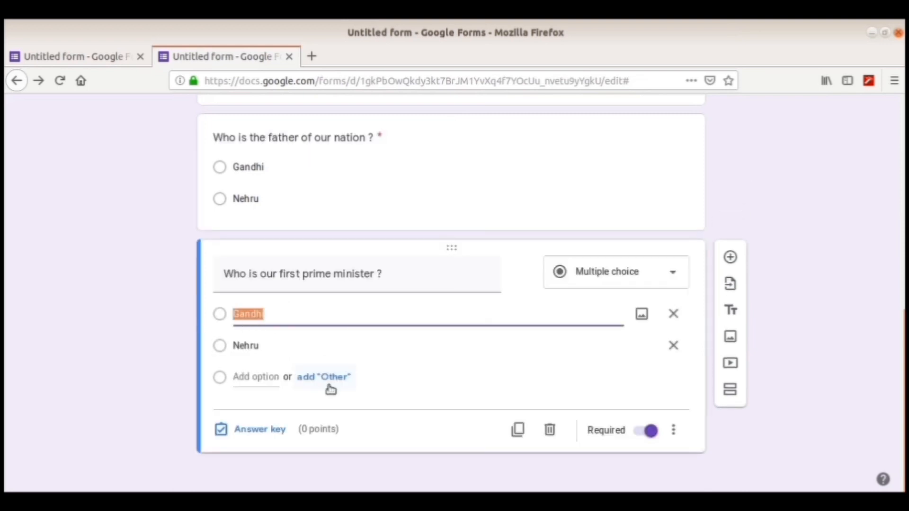
click(267, 440)
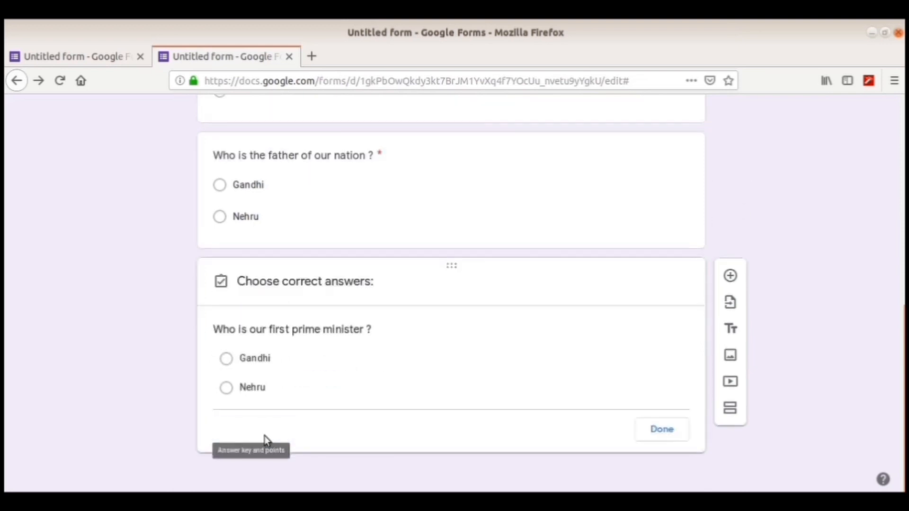
click(226, 389)
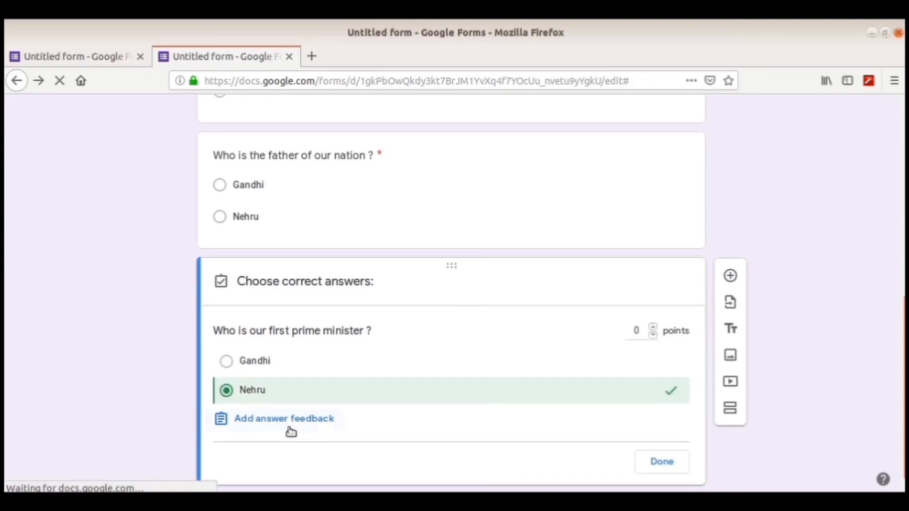
click(639, 330)
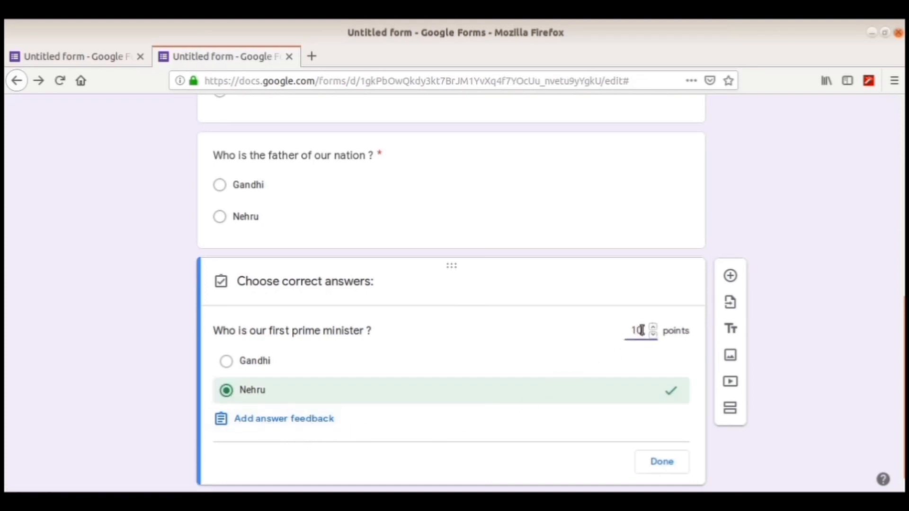
text(10)
Add the feedback "Good" for correct answers to the first prime minister question, save it and finish the answer key
click(304, 419)
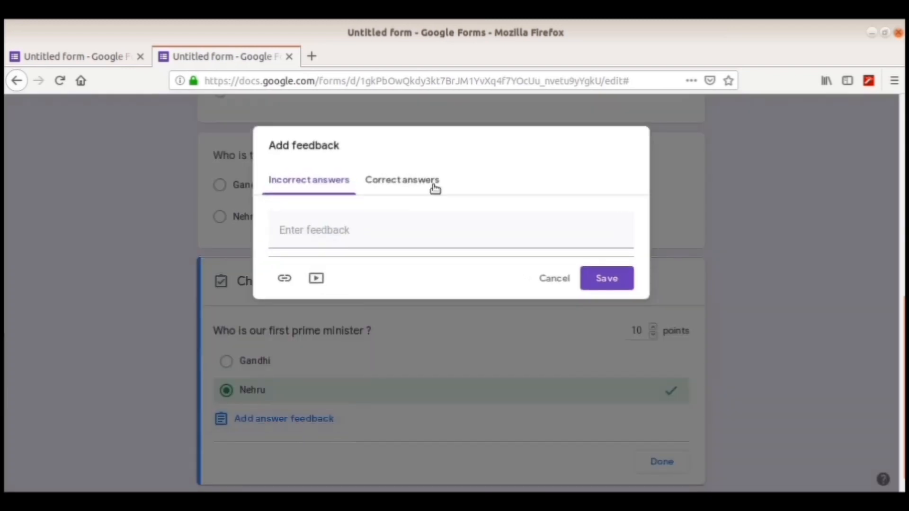
click(426, 176)
click(360, 223)
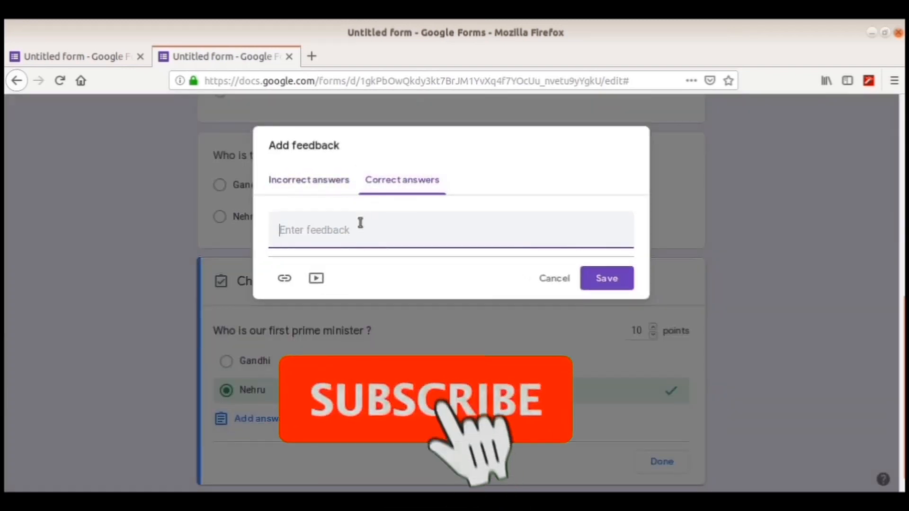
text(Good)
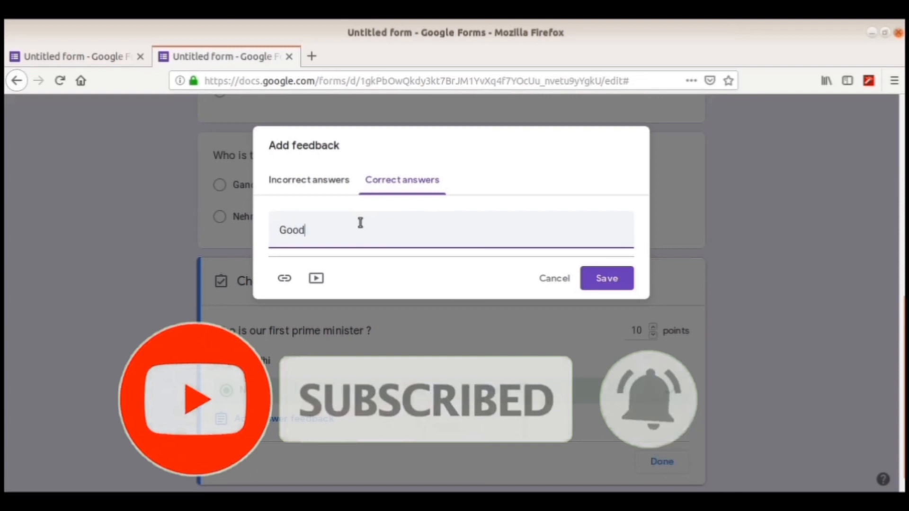
click(610, 281)
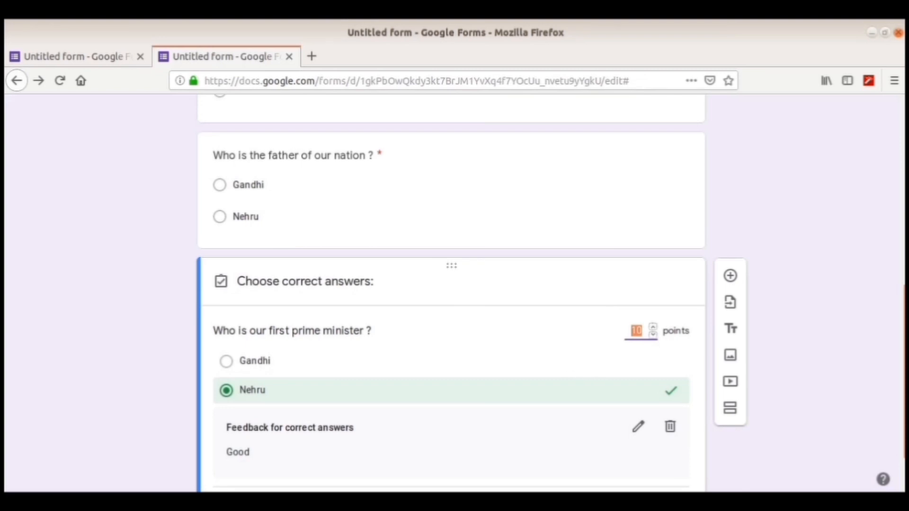
drag(903, 374, 903, 410)
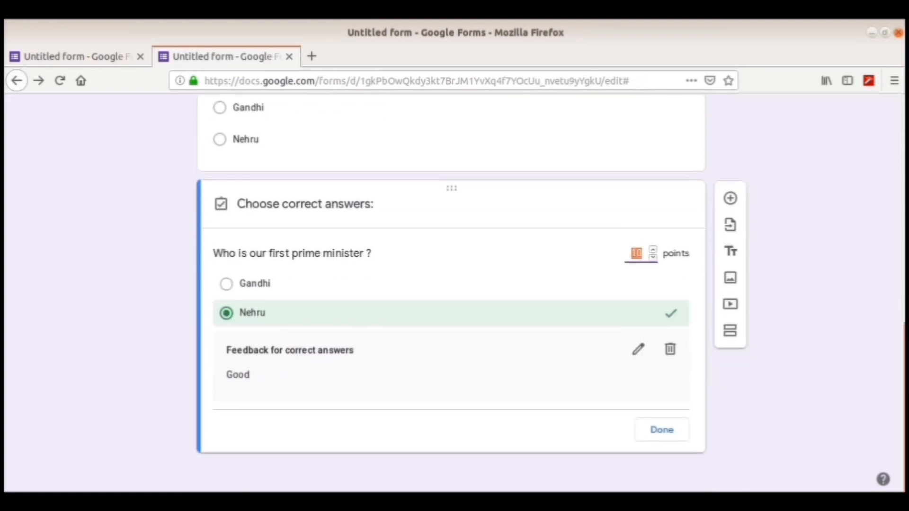
click(668, 428)
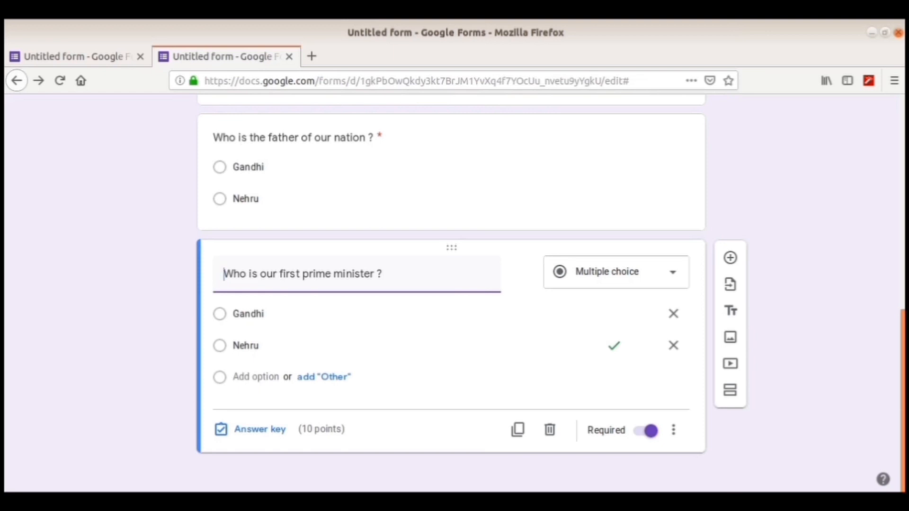
Open the form's sending options and copy its full, unshortened link to the clipboard
mouse_move(903, 400)
mouse_down()
mouse_move(903, 267)
mouse_move(903, 402)
mouse_up()
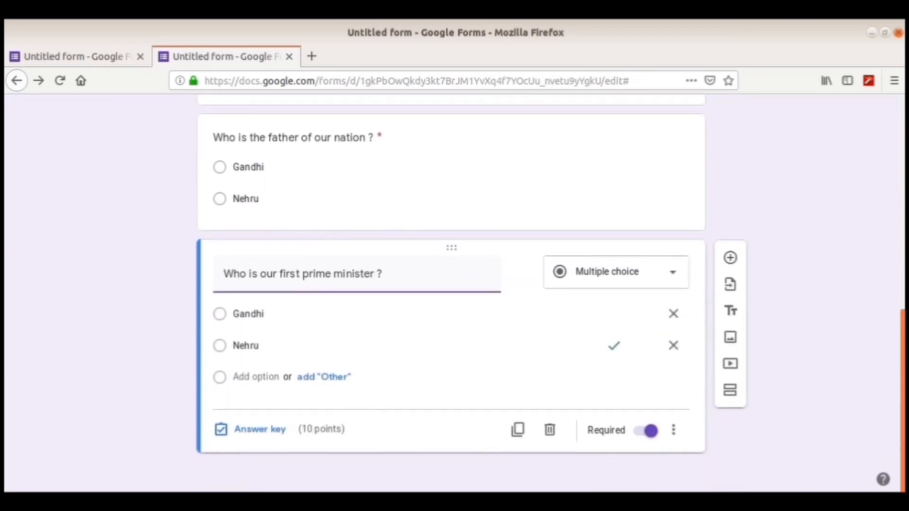
drag(903, 404, 901, 188)
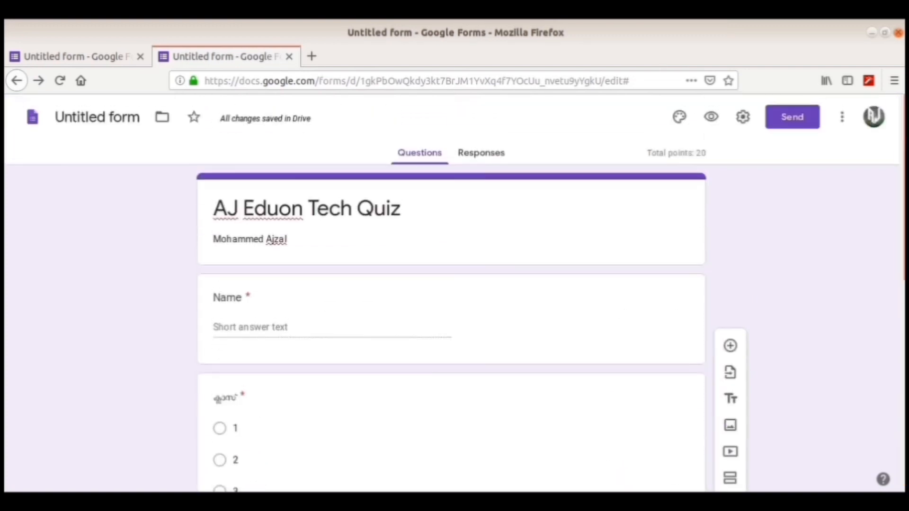
click(806, 125)
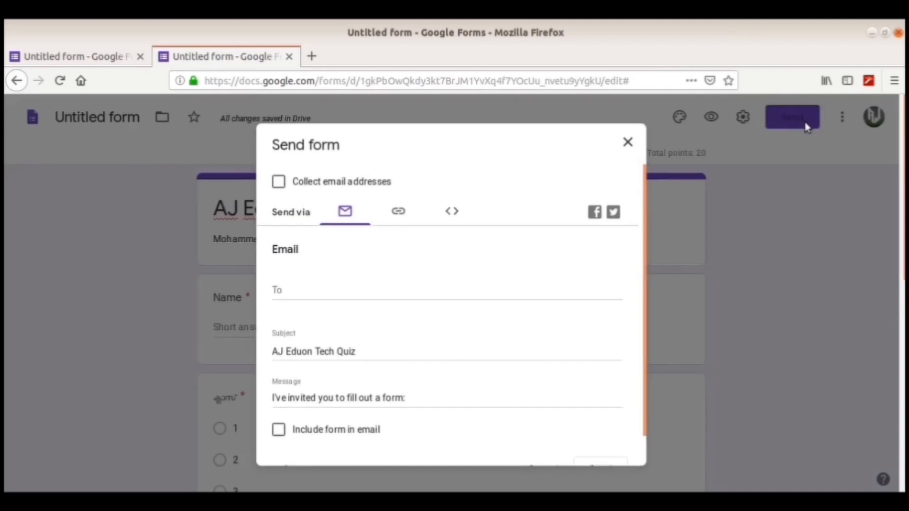
click(402, 214)
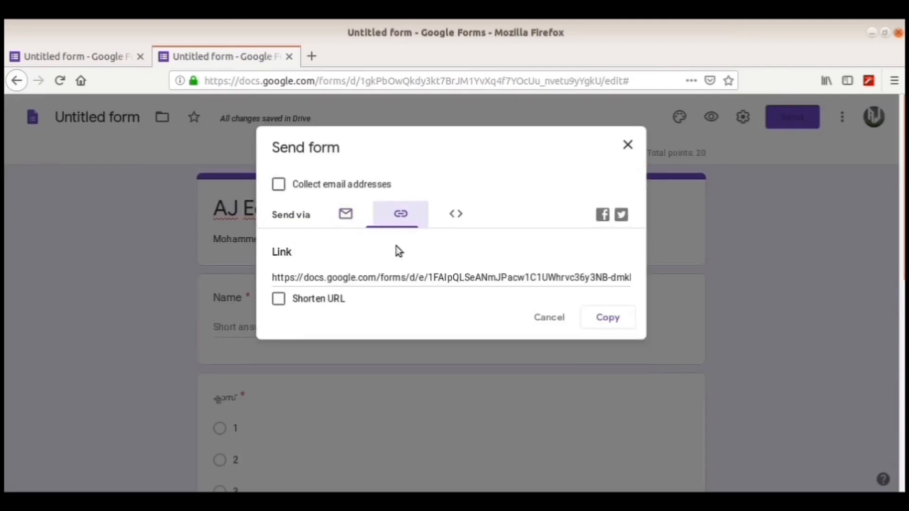
click(371, 278)
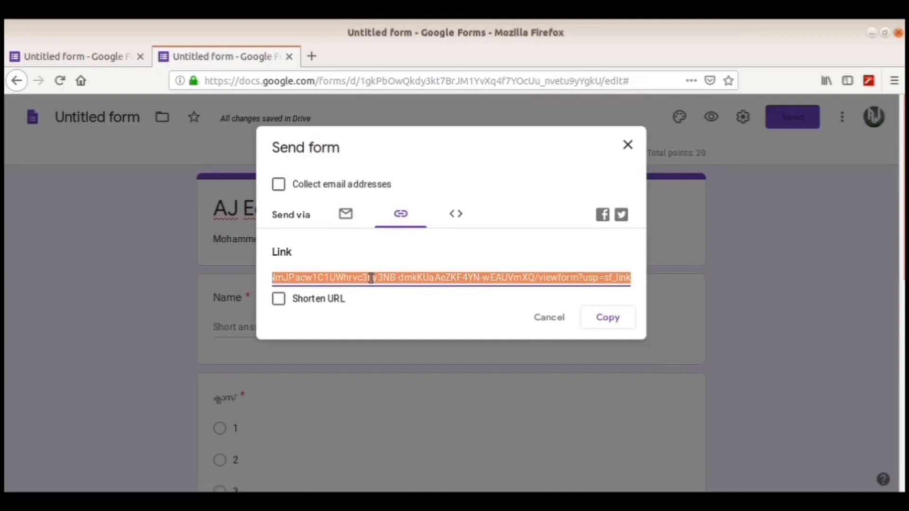
click(611, 324)
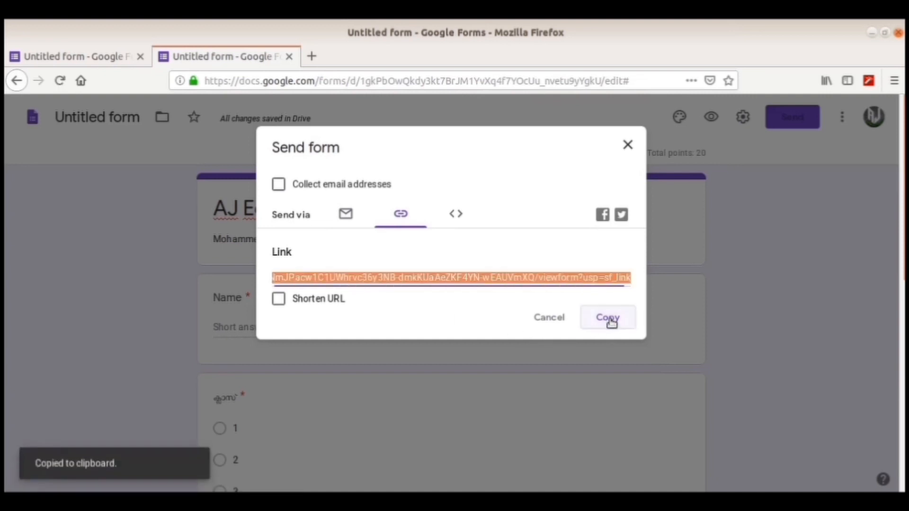
Compare the email and link options for sending the form, and close the Send form dialog
click(349, 212)
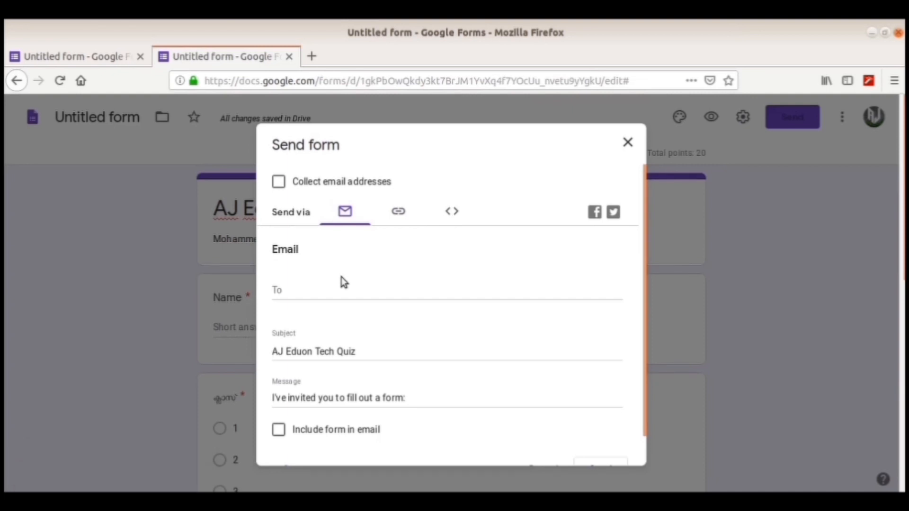
click(408, 222)
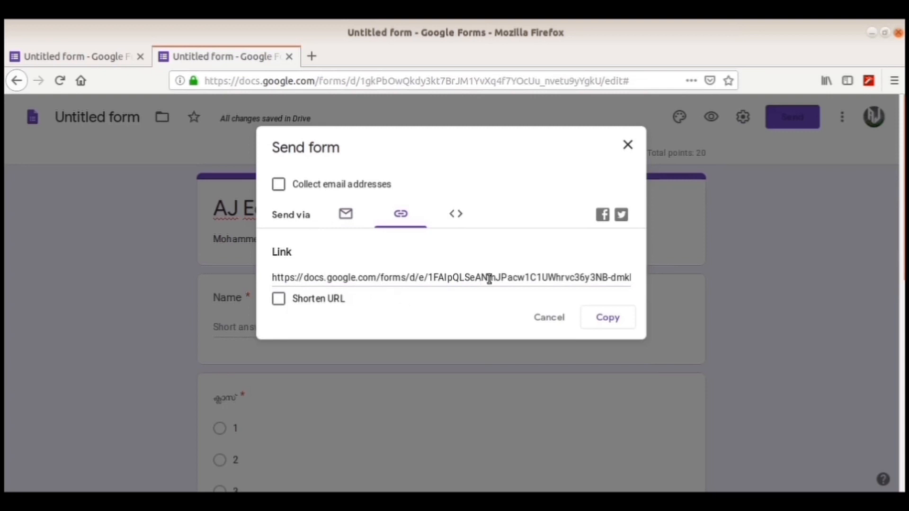
click(345, 214)
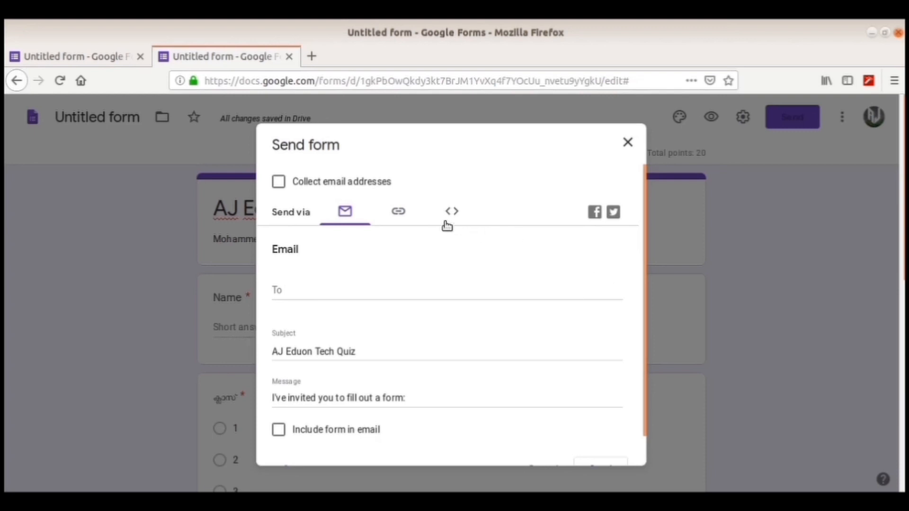
click(400, 212)
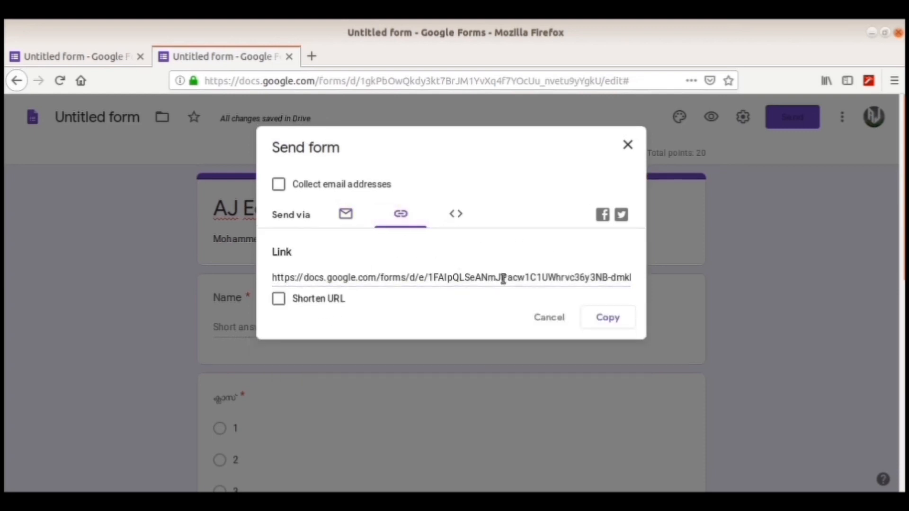
click(626, 147)
Switch to WhatsApp Web in a new browser tab and send the copied quiz link in the second chat of the list
click(313, 56)
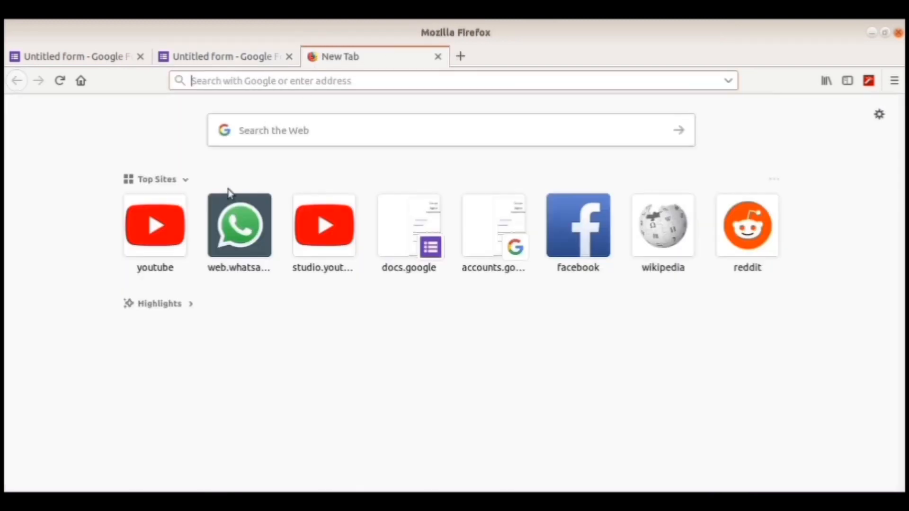
click(235, 217)
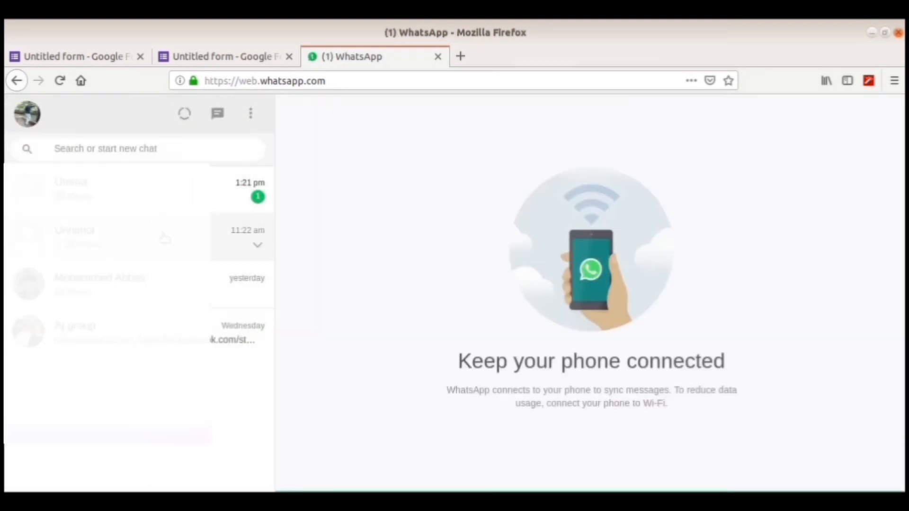
click(164, 238)
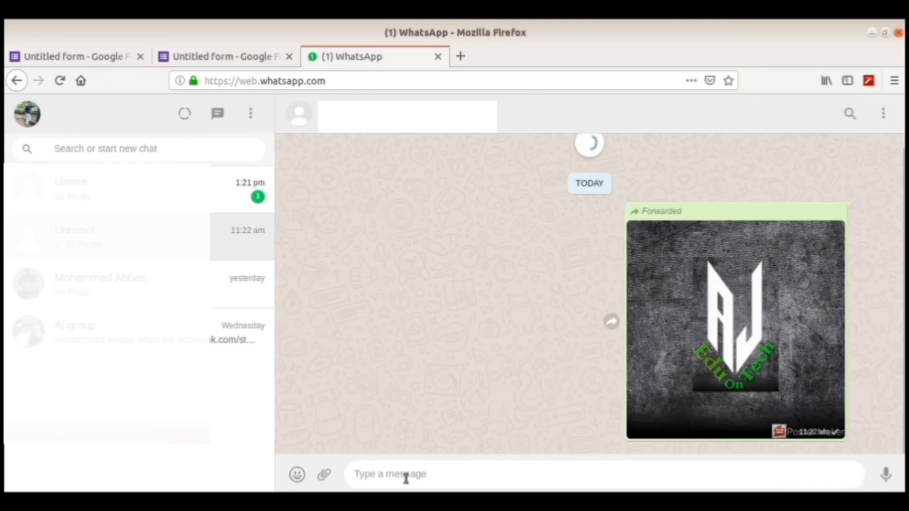
key(ctrl+v)
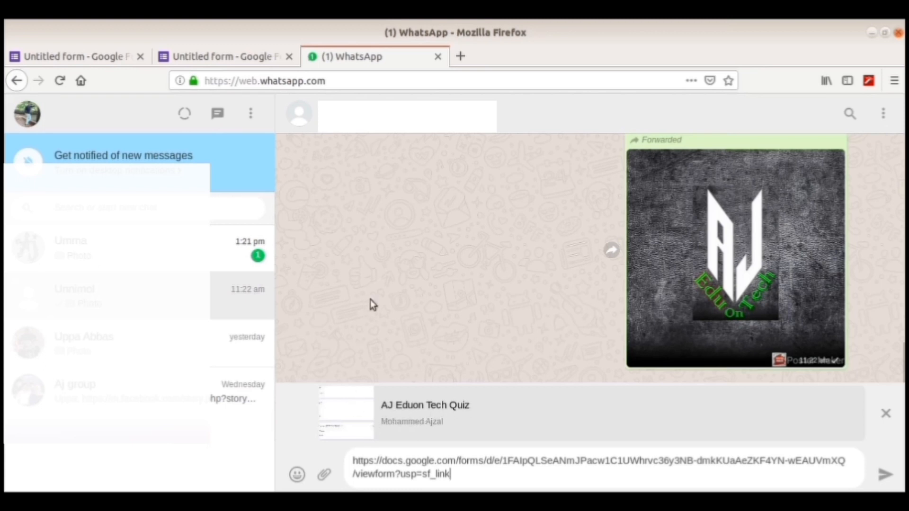
click(889, 475)
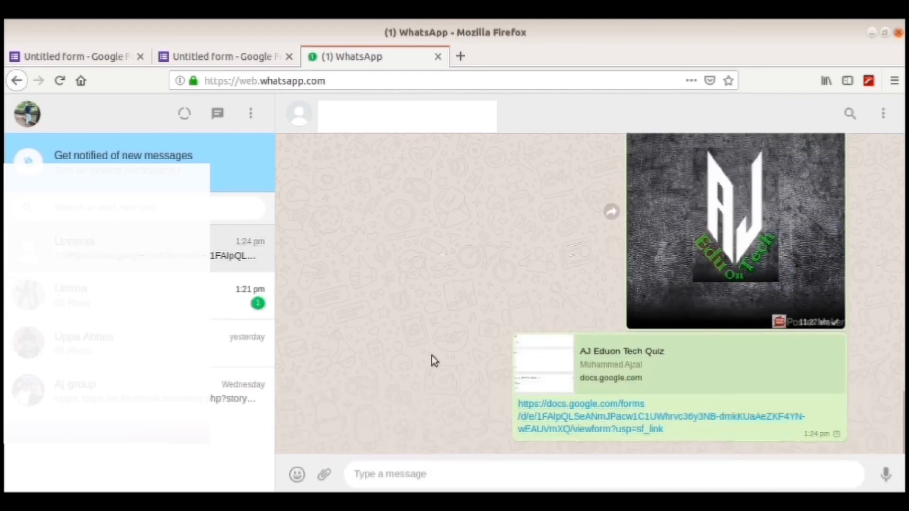
Open the quiz from the sent link, fill in the respondent's name and choose class 3
click(568, 427)
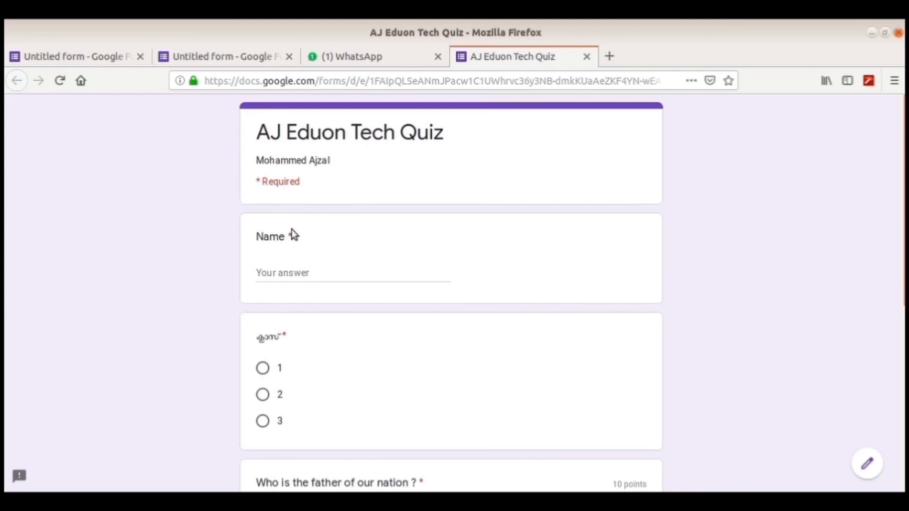
click(324, 269)
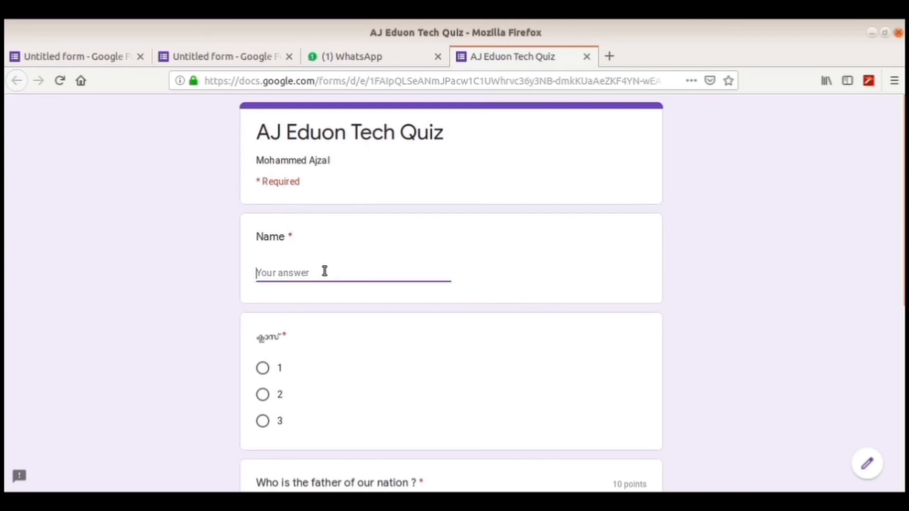
text(Ajzal)
click(263, 421)
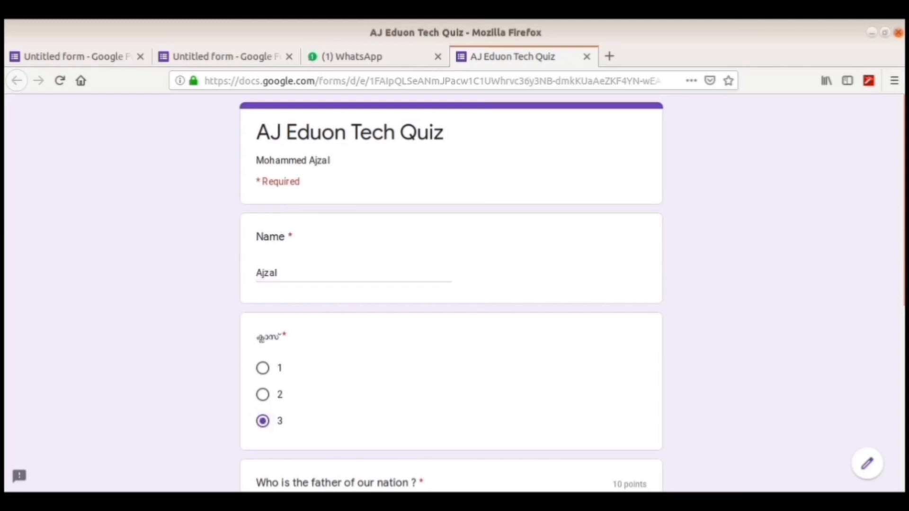
Answer Nehru to both the father of our nation and first prime minister questions, and submit the quiz
scroll(705, 366, down, 3)
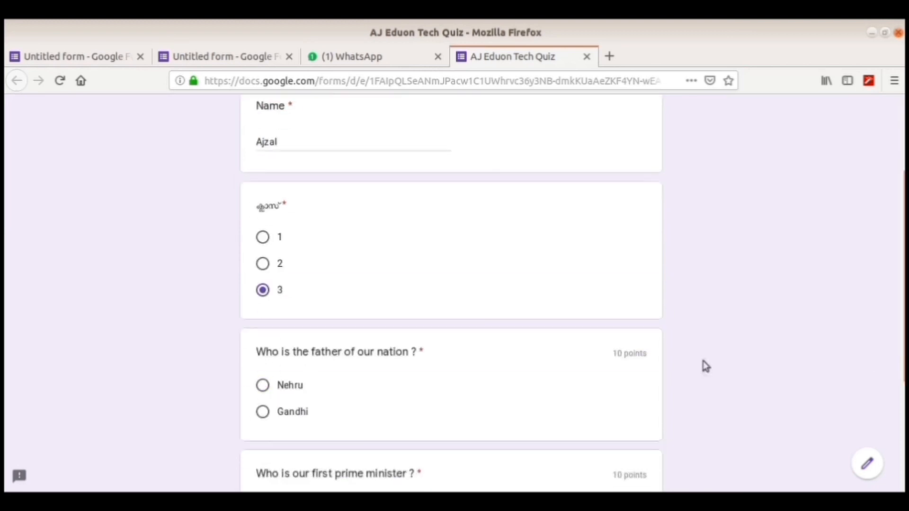
click(263, 385)
scroll(629, 356, down, 3)
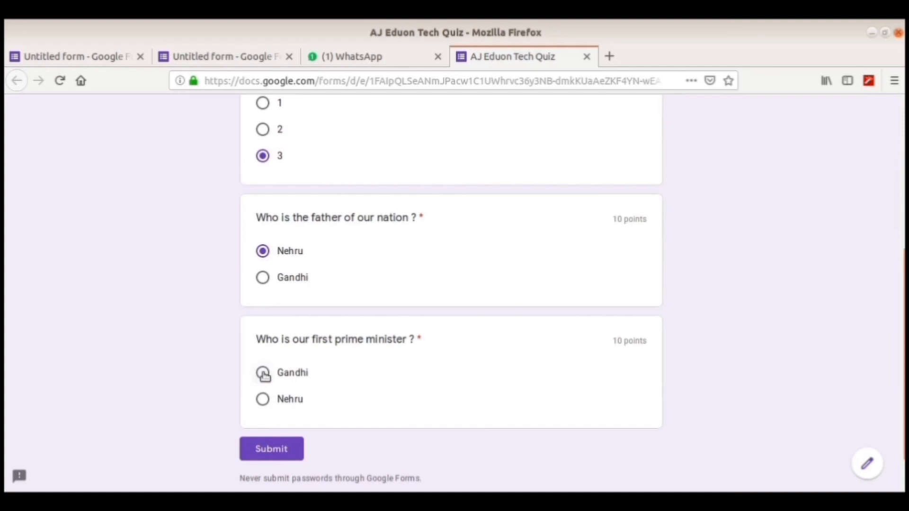
click(263, 399)
click(277, 447)
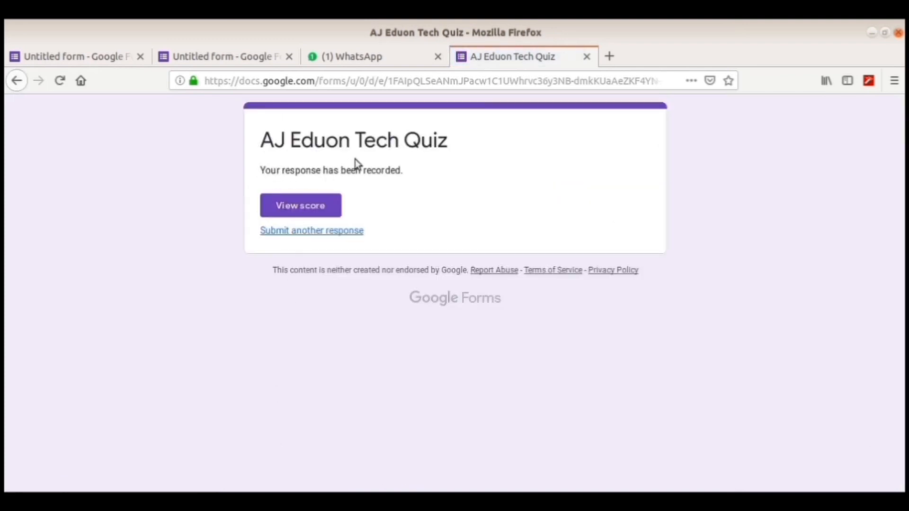
Review the submitted quiz's total score, marked answers and feedback, and return to the response confirmation page
click(288, 212)
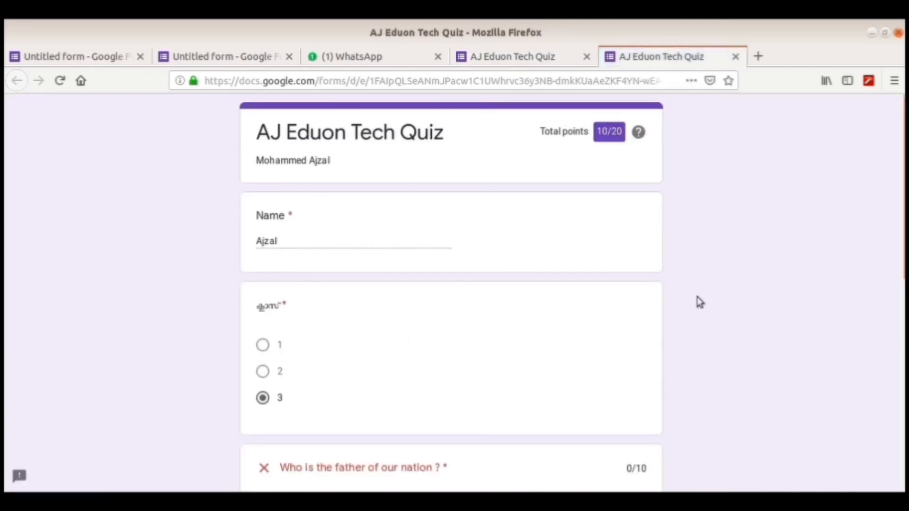
scroll(484, 344, down, 5)
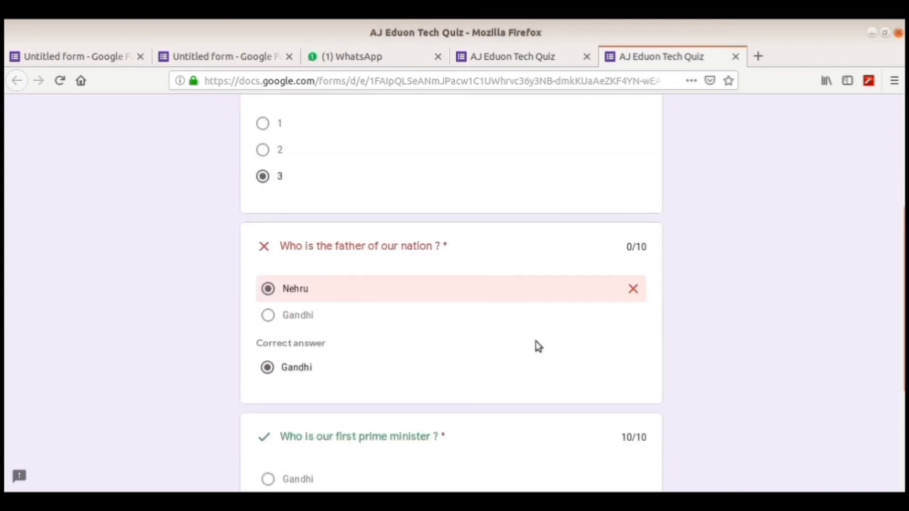
scroll(452, 293, down, 3)
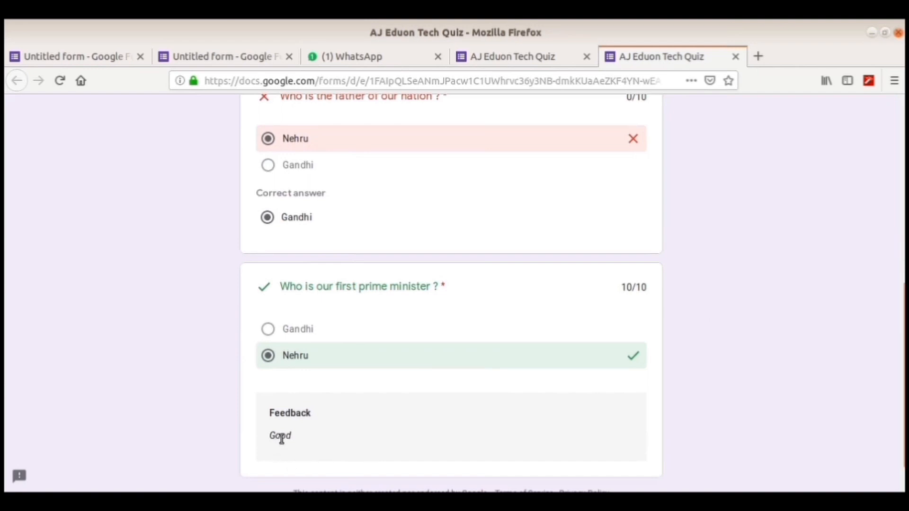
drag(902, 334, 874, 116)
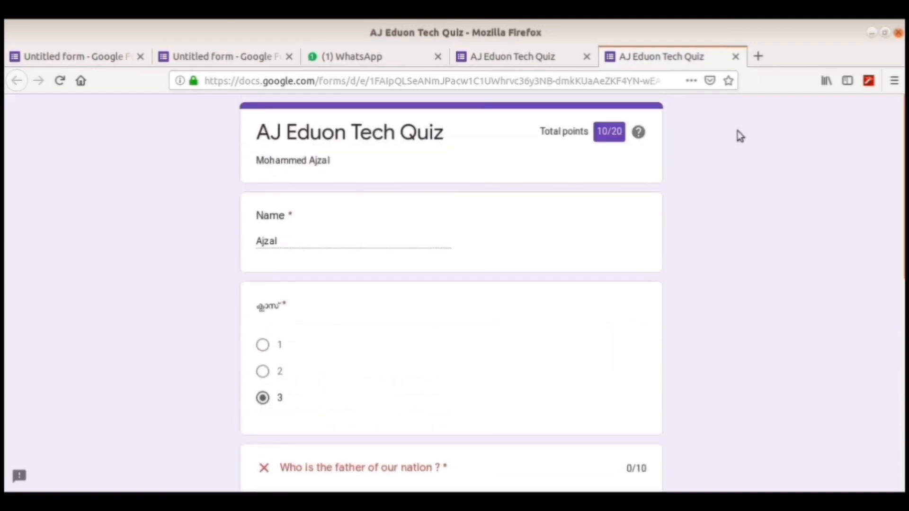
click(532, 64)
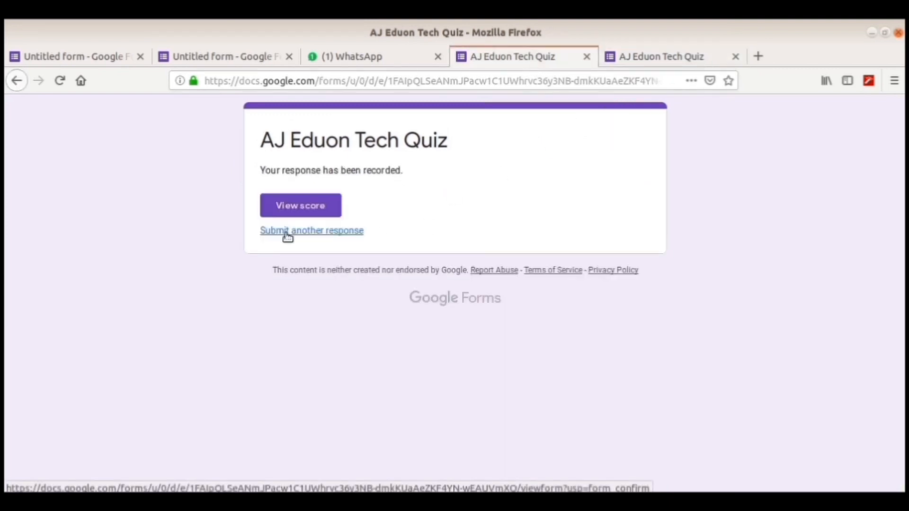